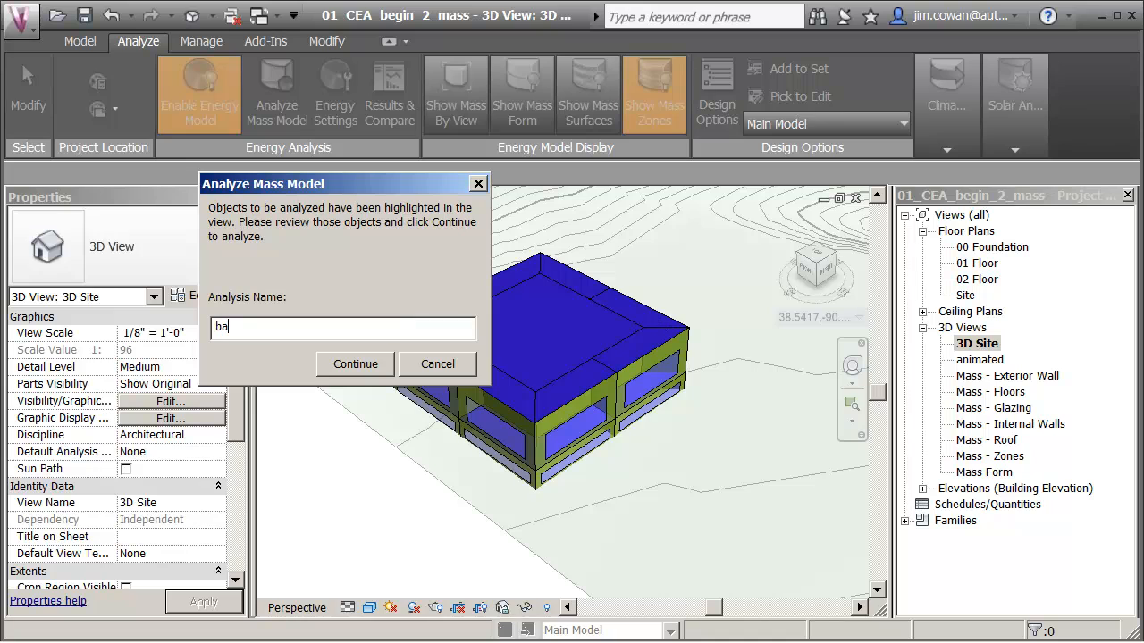
# - Run the mass model energy analysis under the name baseline and open its results for comparison
pyautogui.write('line')
pyautogui.press('Return')
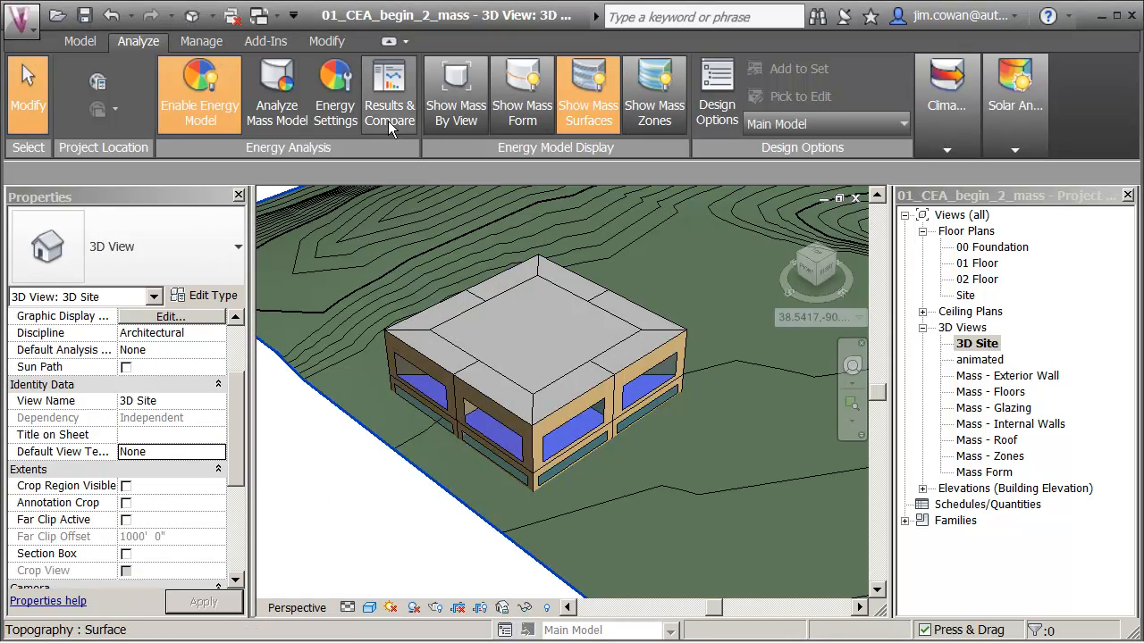
pyautogui.click(388, 104)
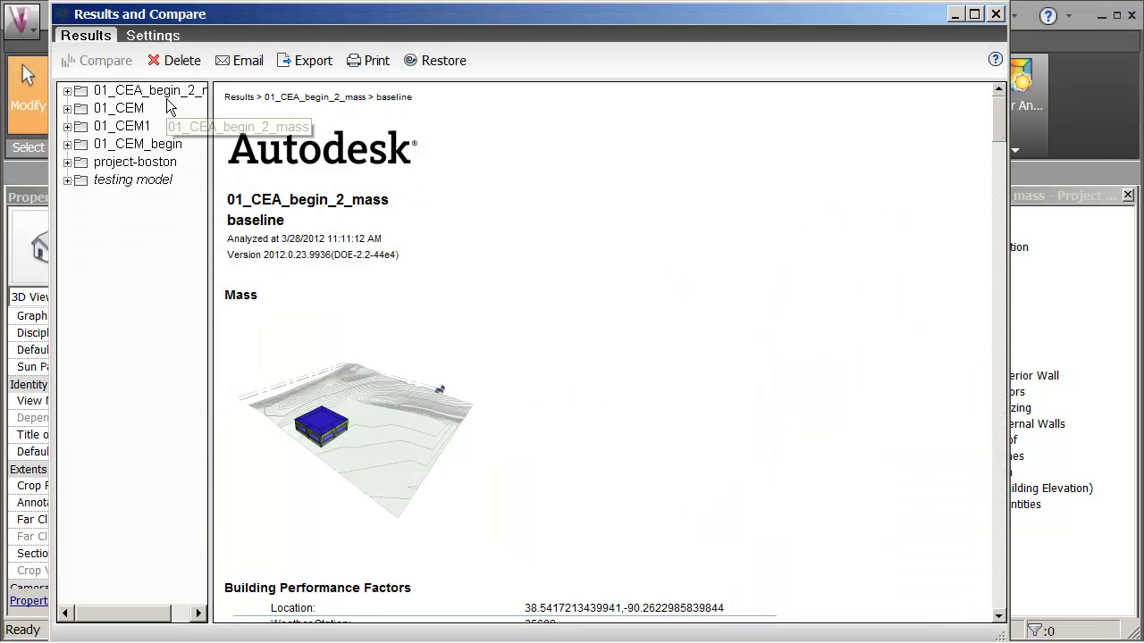
# - Review the baseline report's mass image, building performance factors, energy use intensity, life cycle costs and renewable potential, and close the results
pyautogui.click(166, 93)
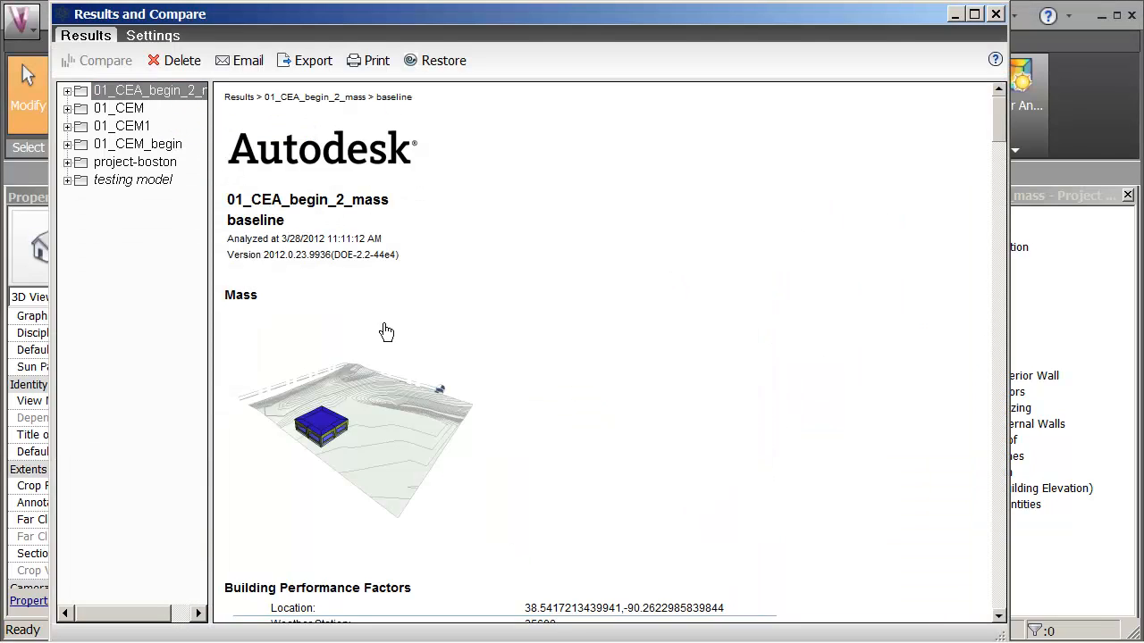
pyautogui.click(385, 331)
pyautogui.scroll(-3, 385, 332)
pyautogui.scroll(-3, 385, 328)
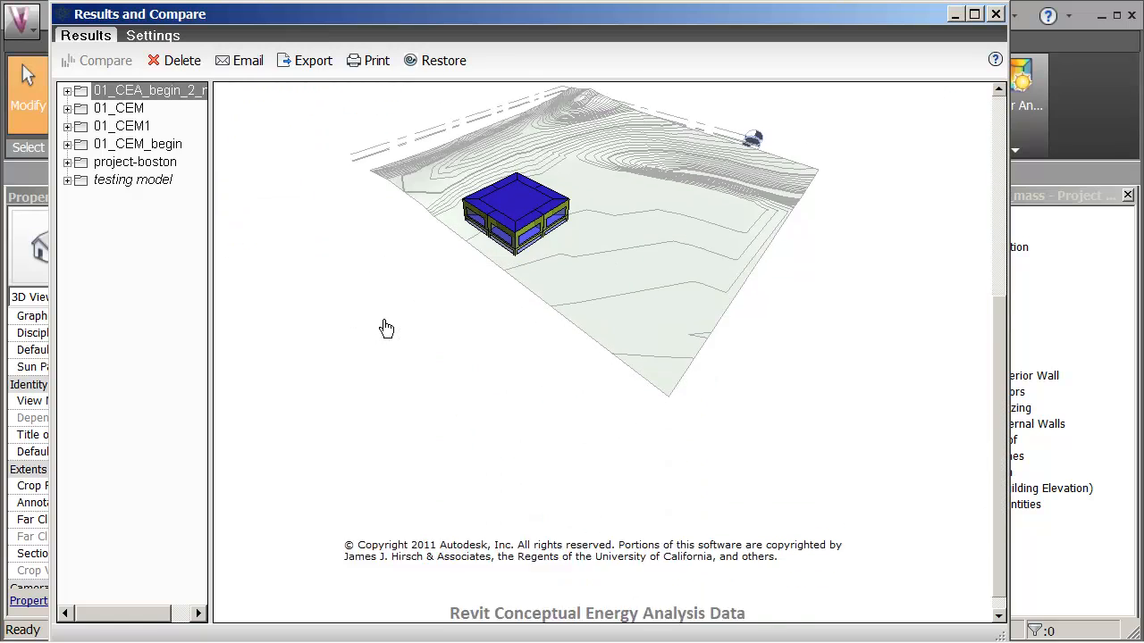
pyautogui.scroll(6, 384, 326)
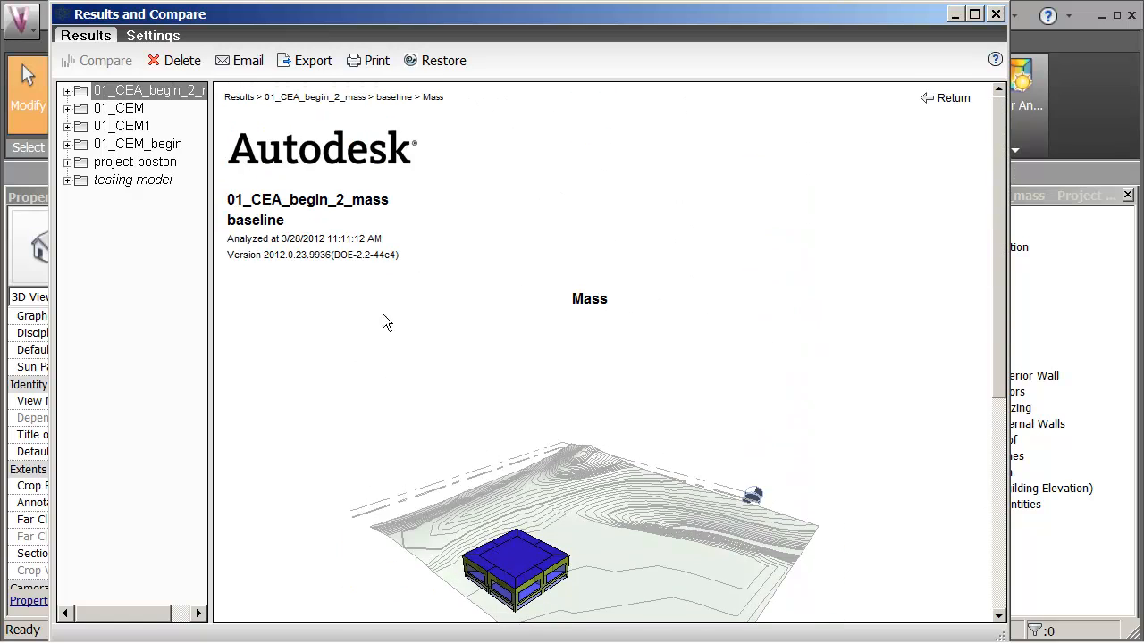
pyautogui.click(513, 498)
pyautogui.scroll(-5, 400, 370)
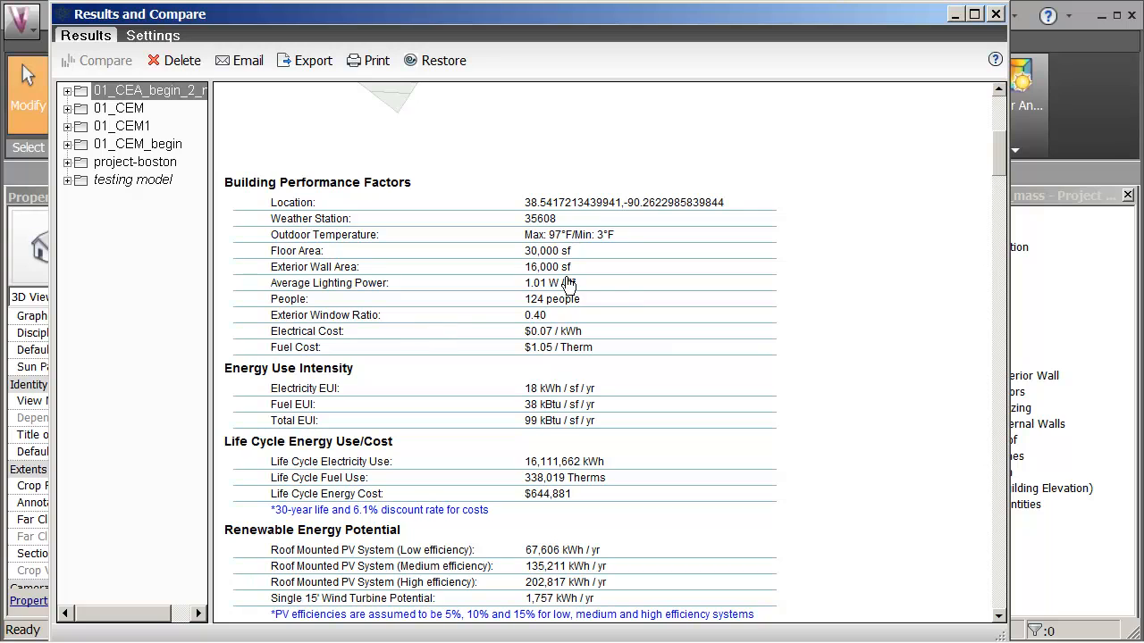
pyautogui.scroll(-2, 571, 275)
pyautogui.scroll(-2, 549, 266)
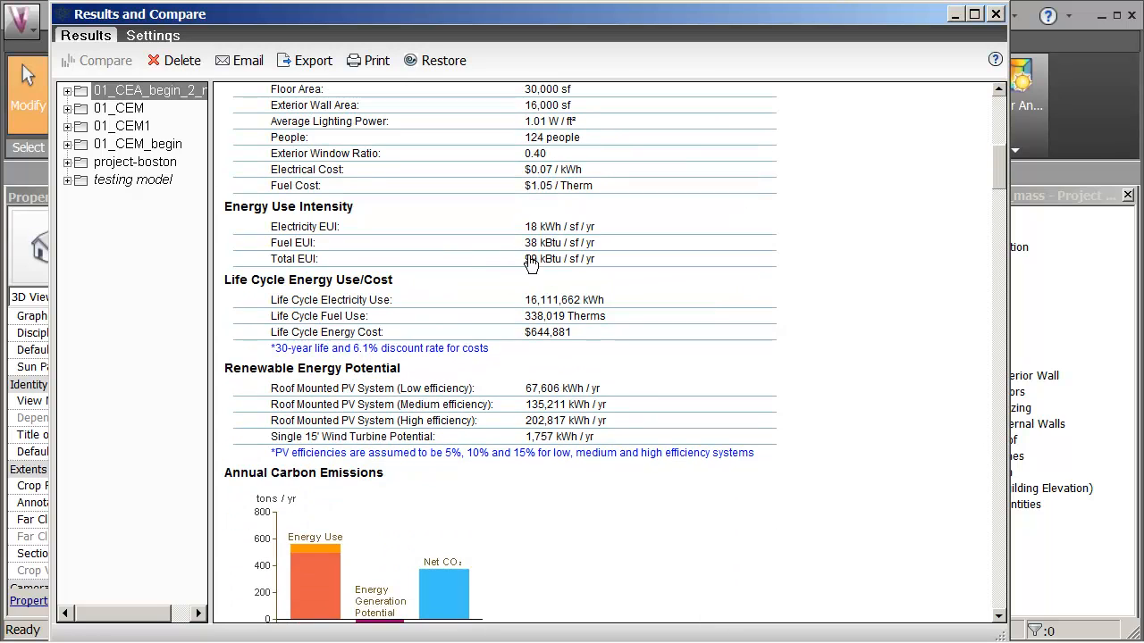
pyautogui.scroll(-2, 457, 266)
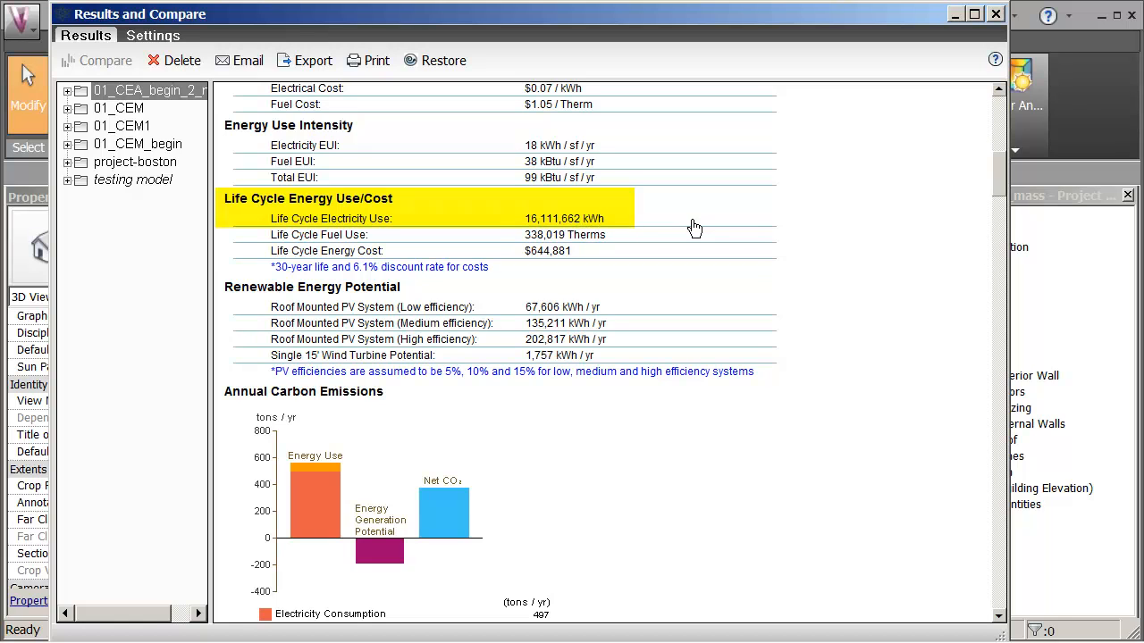
pyautogui.scroll(5, 689, 224)
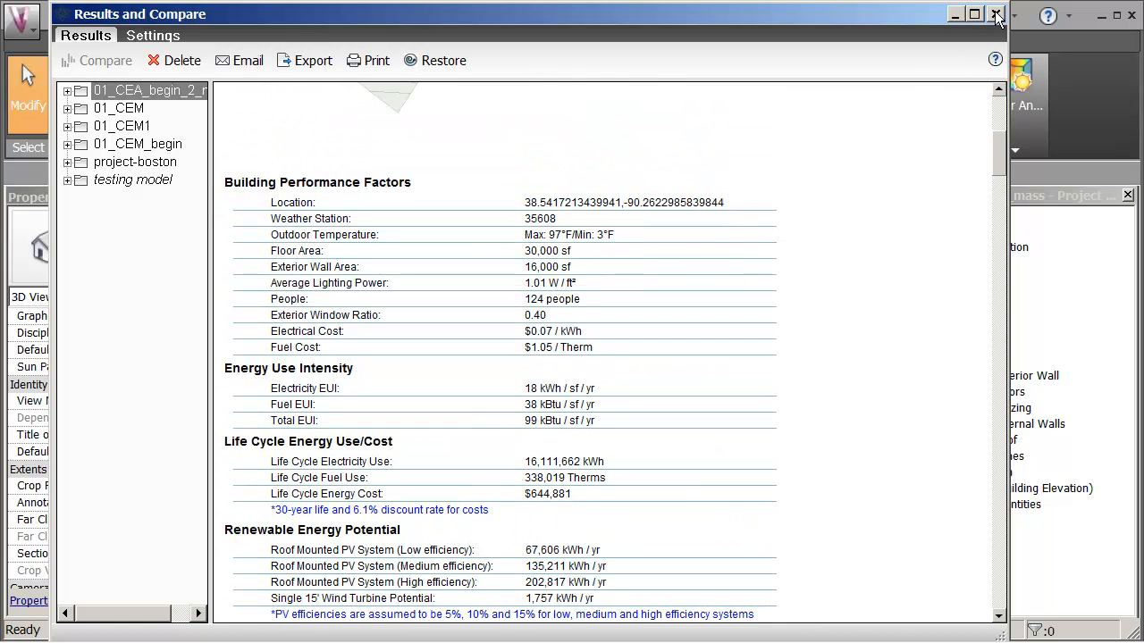
pyautogui.click(995, 14)
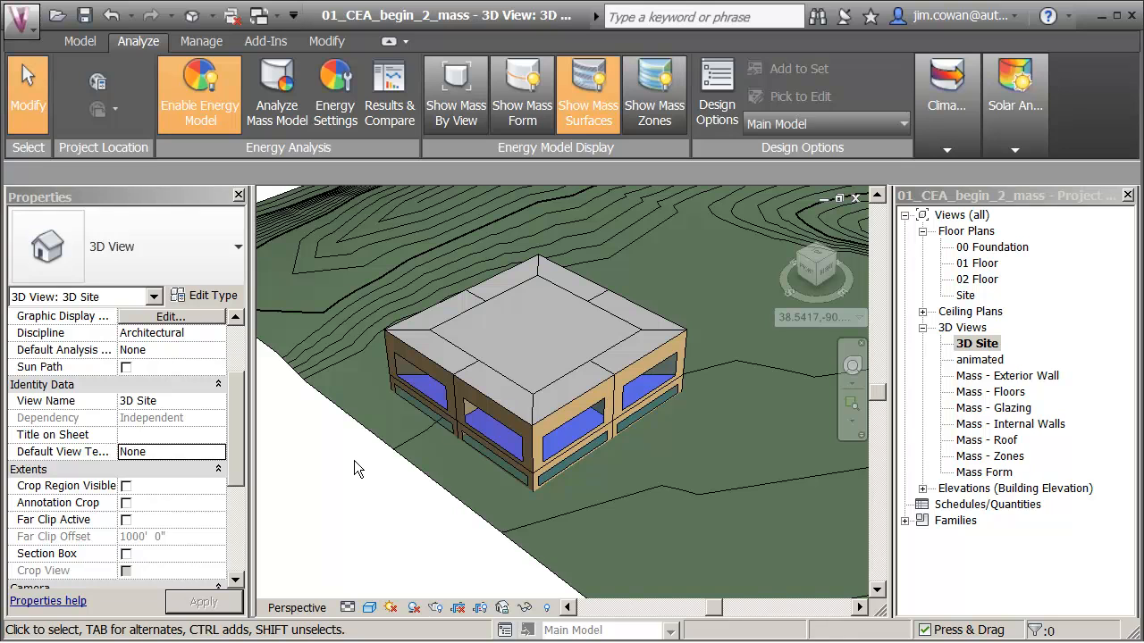
# - View the building as mass form, mass surfaces and mass zones in turn, and return the display to mass surfaces
pyautogui.scroll(3, 357, 455)
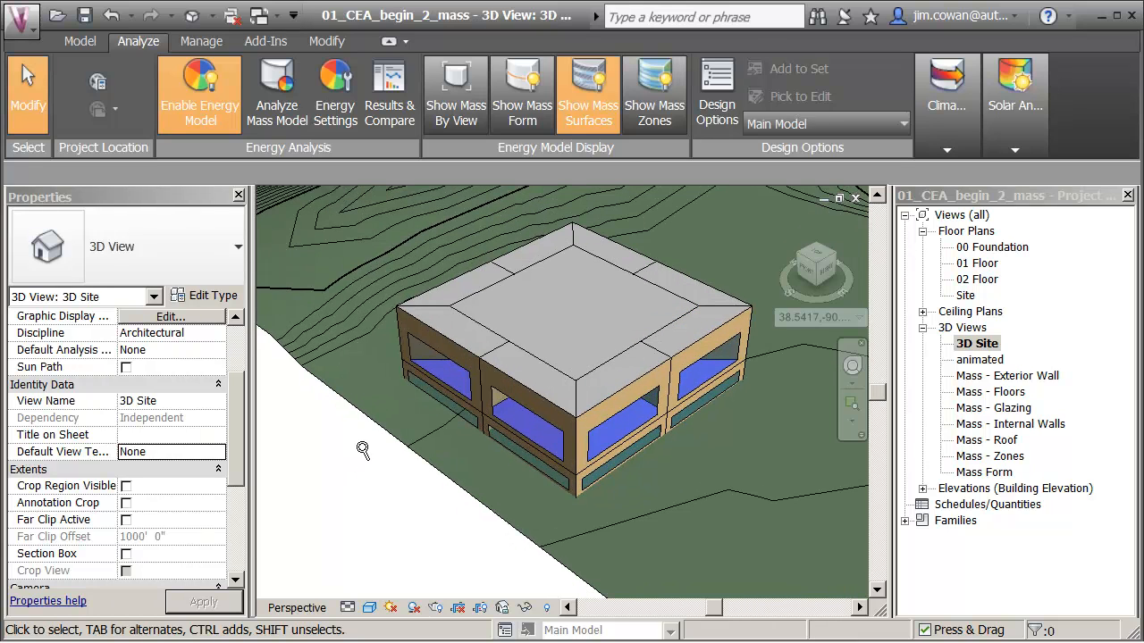
pyautogui.moveTo(362, 449); pyautogui.dragTo(351, 472, button='middle')
pyautogui.scroll(1, 349, 468)
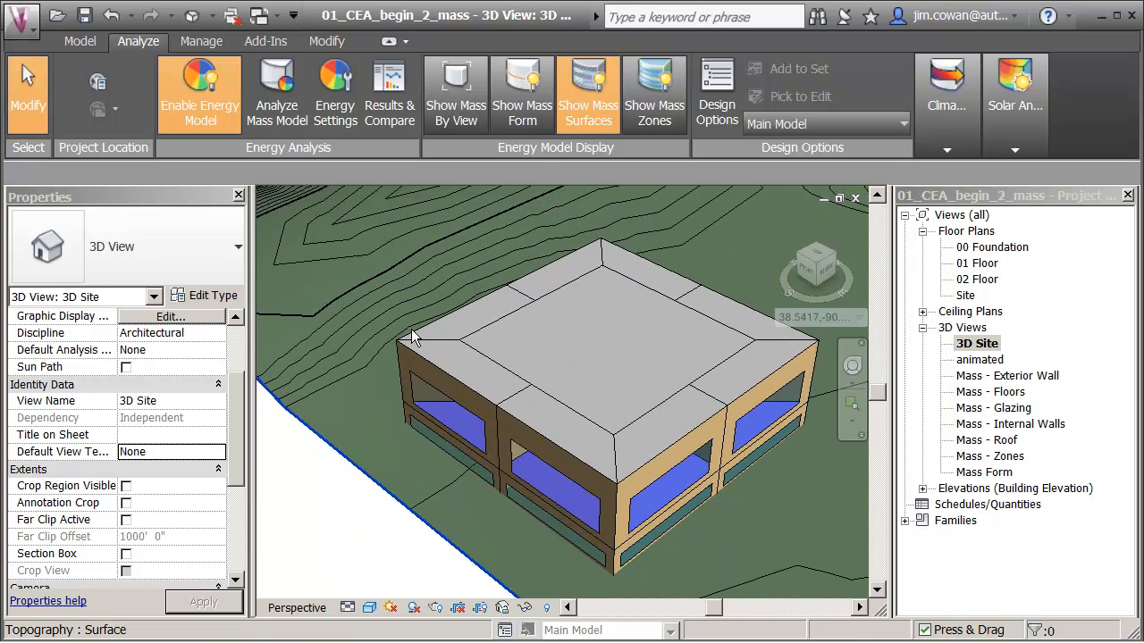
pyautogui.click(528, 104)
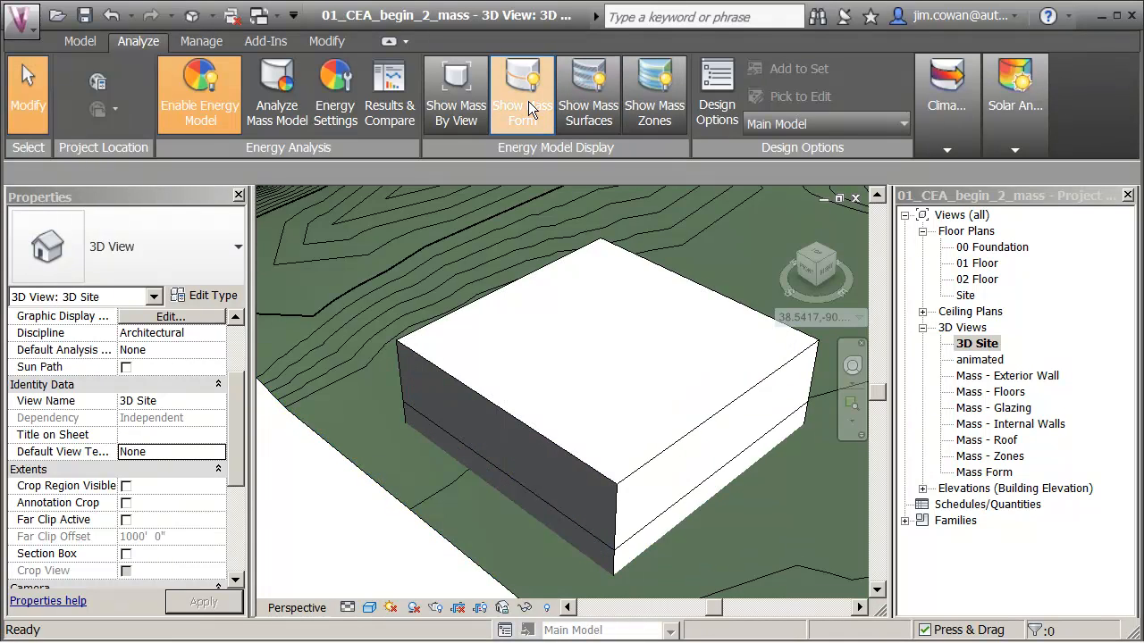
pyautogui.click(591, 92)
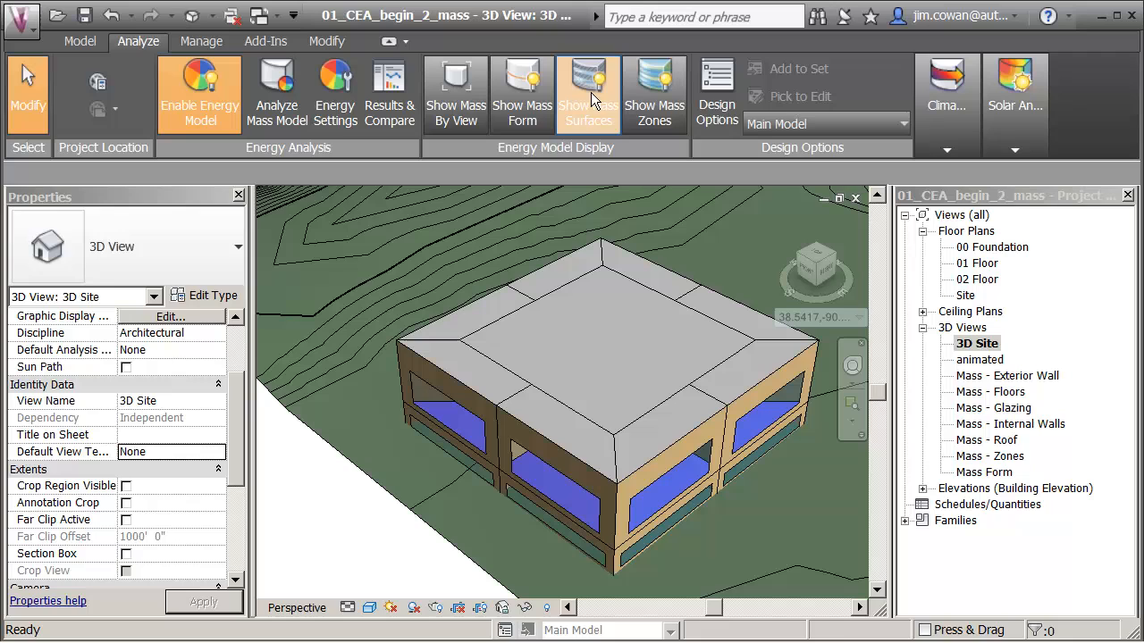
pyautogui.click(643, 105)
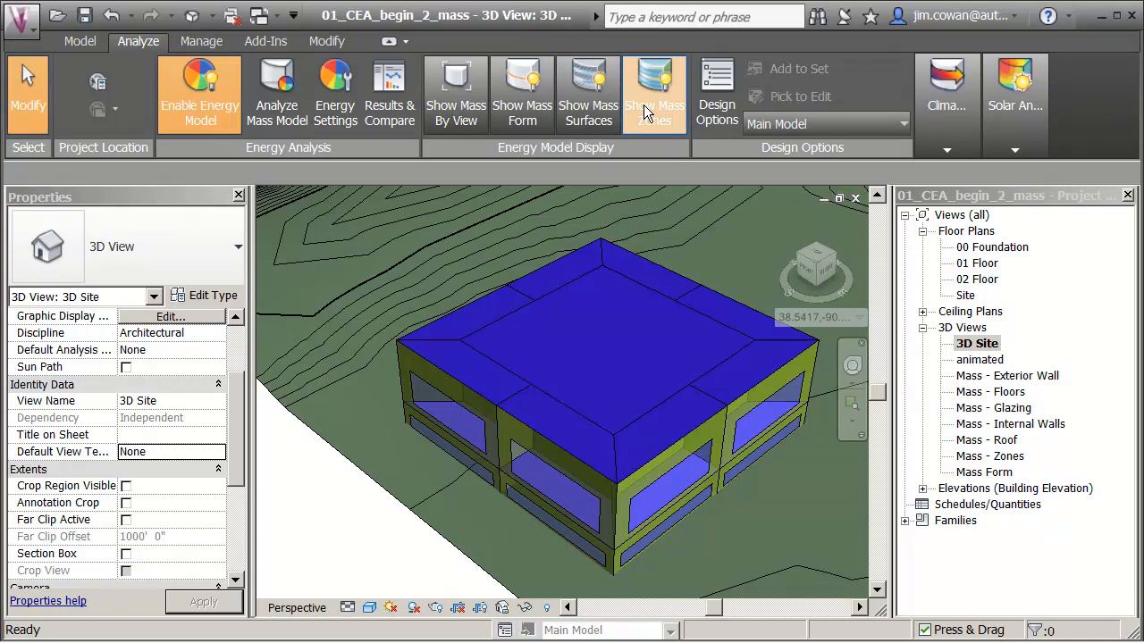
pyautogui.click(600, 112)
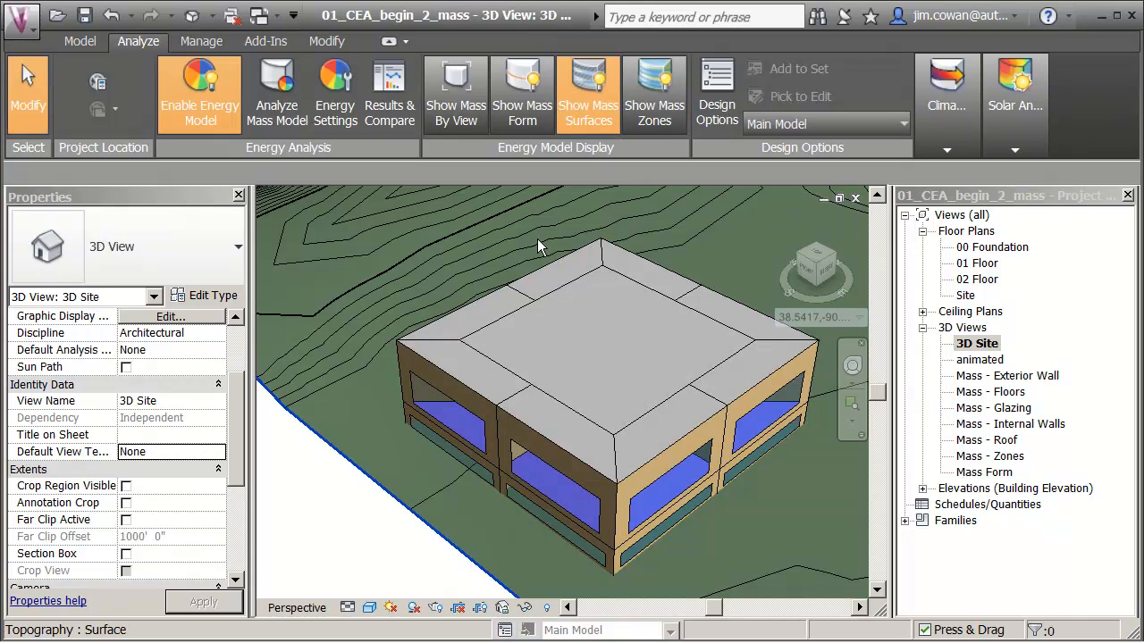
# - For the upper-storey exterior wall panel at the building's left corner, set the energy values to By Surface and the target glazing percentage to 80%
pyautogui.click(411, 369)
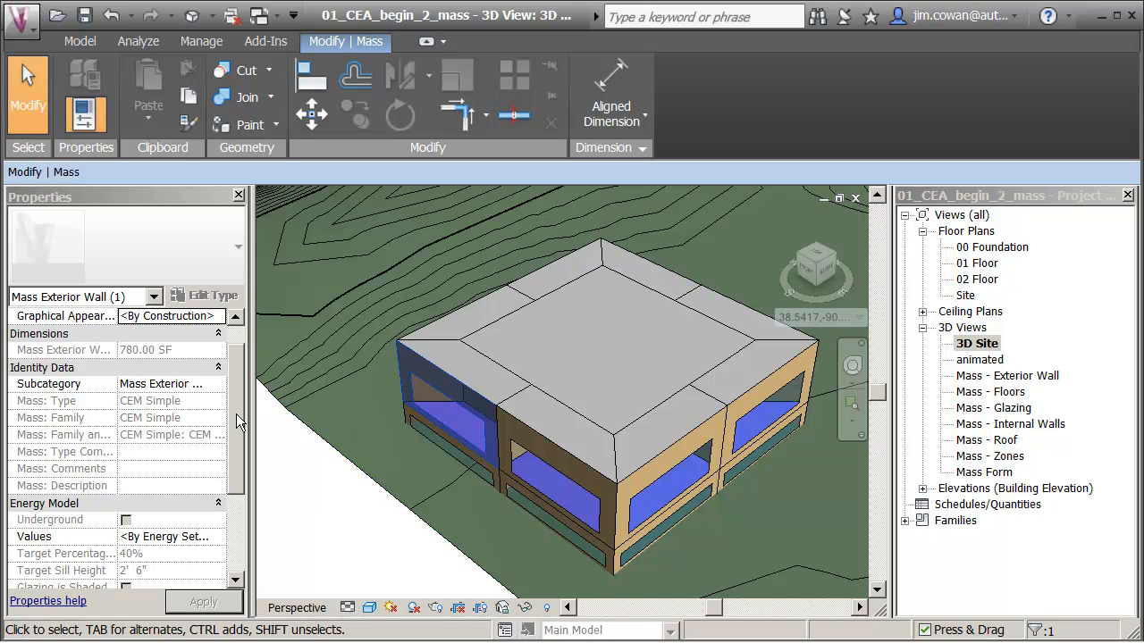
pyautogui.moveTo(236, 402); pyautogui.dragTo(236, 507)
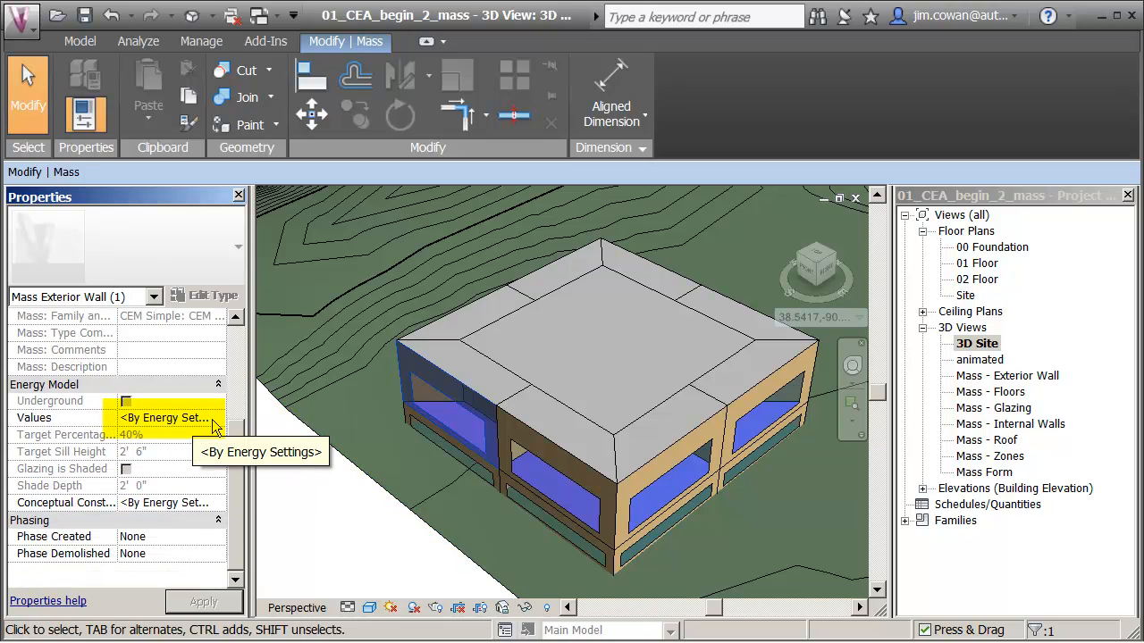
pyautogui.click(197, 418)
pyautogui.click(198, 419)
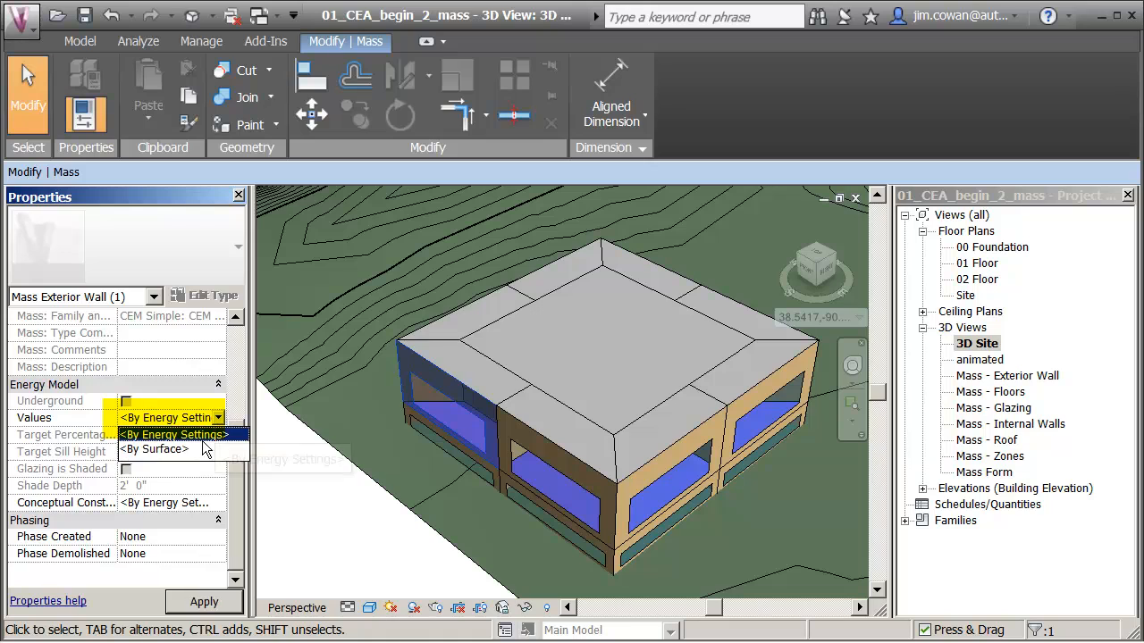
pyautogui.click(157, 450)
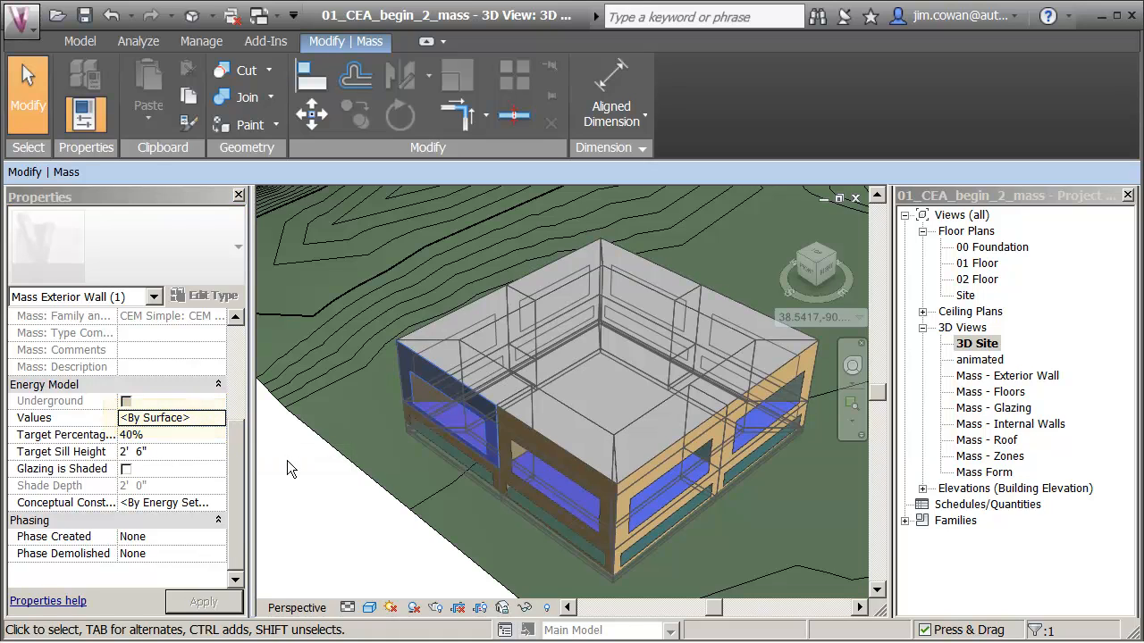
pyautogui.click(189, 436)
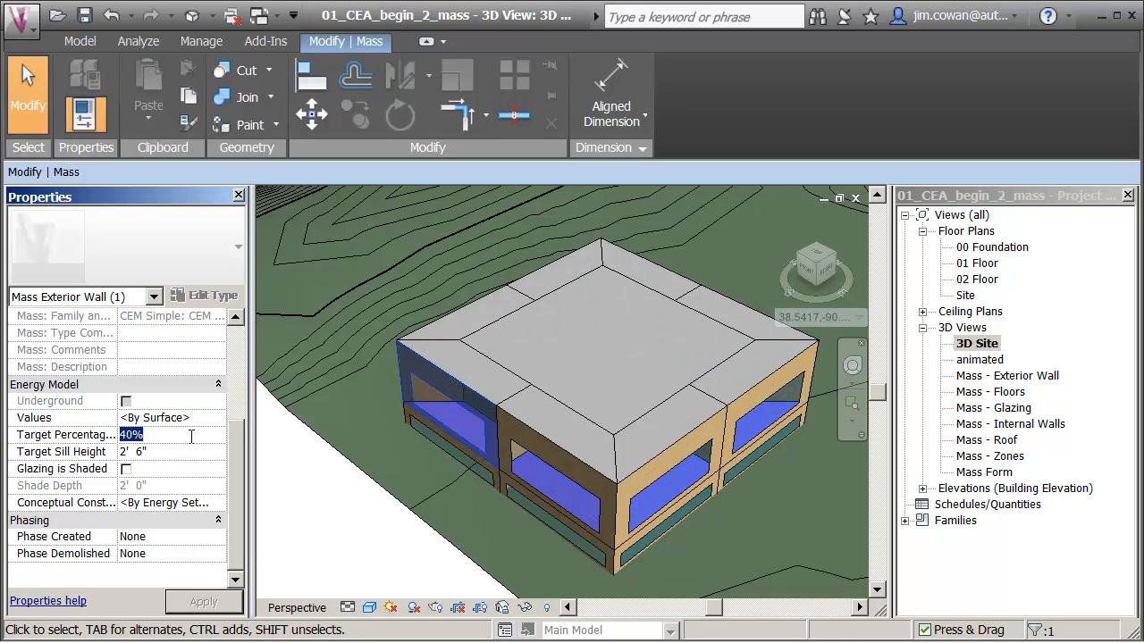
pyautogui.write('80')
pyautogui.click(181, 454)
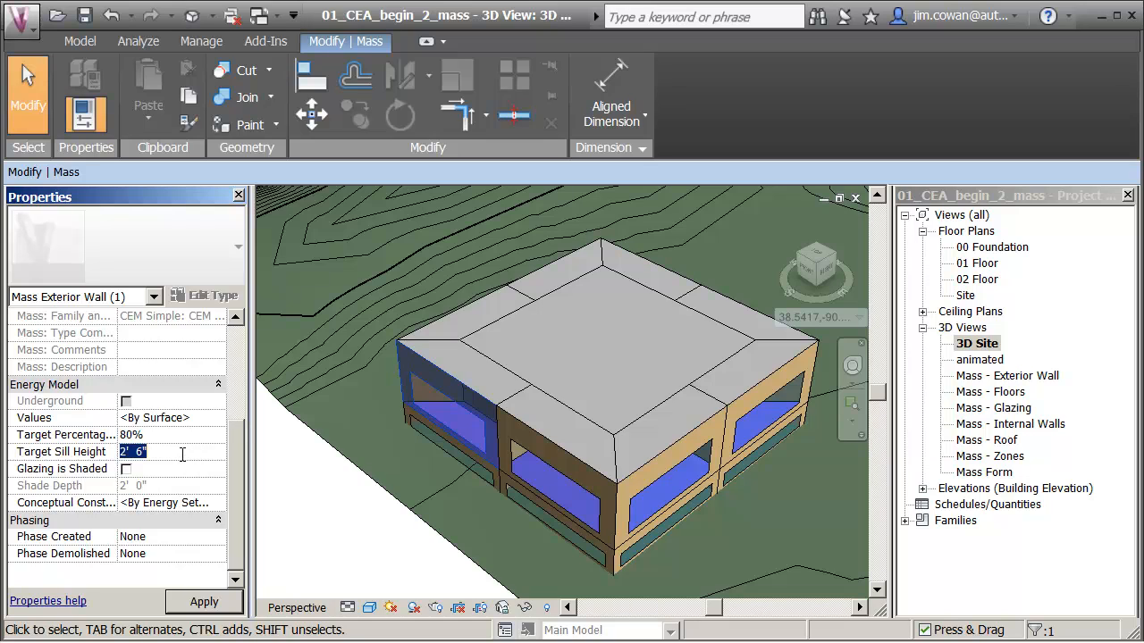
# - Shade the glazing of the selected left-corner wall panel with a shade depth of 4 feet
pyautogui.click(127, 470)
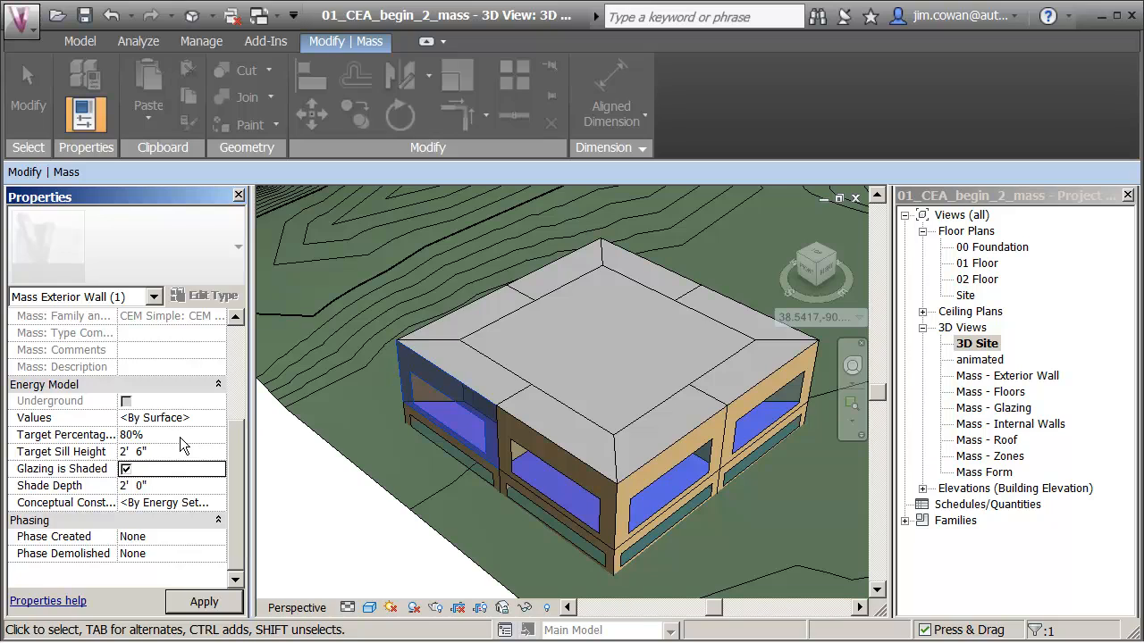
pyautogui.click(160, 486)
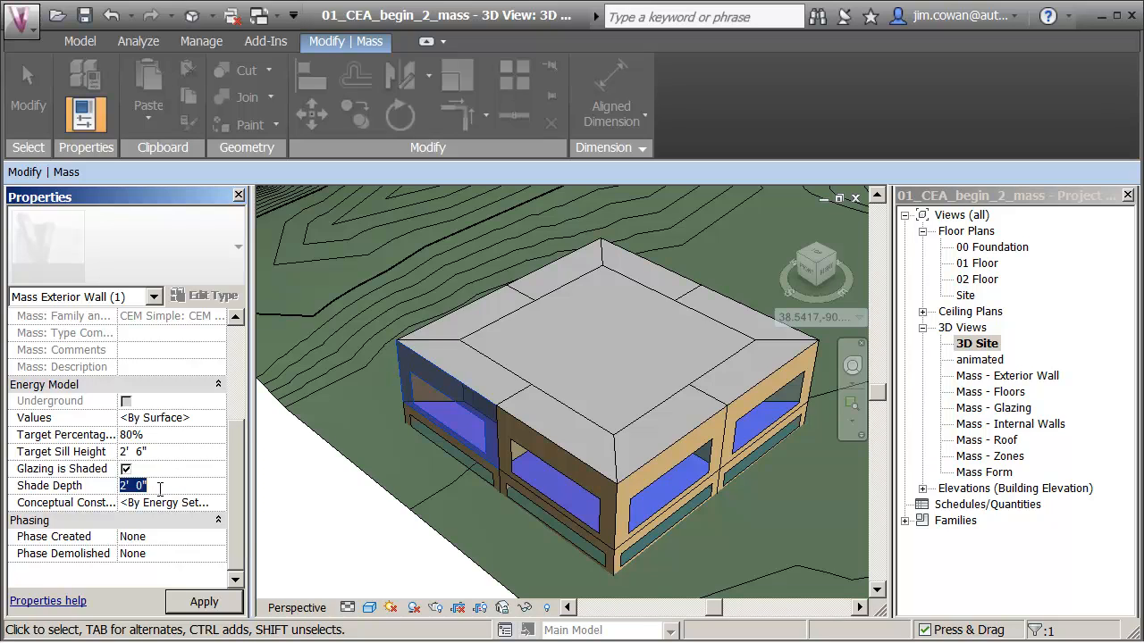
pyautogui.write('4')
pyautogui.click(358, 527)
pyautogui.scroll(5, 411, 462)
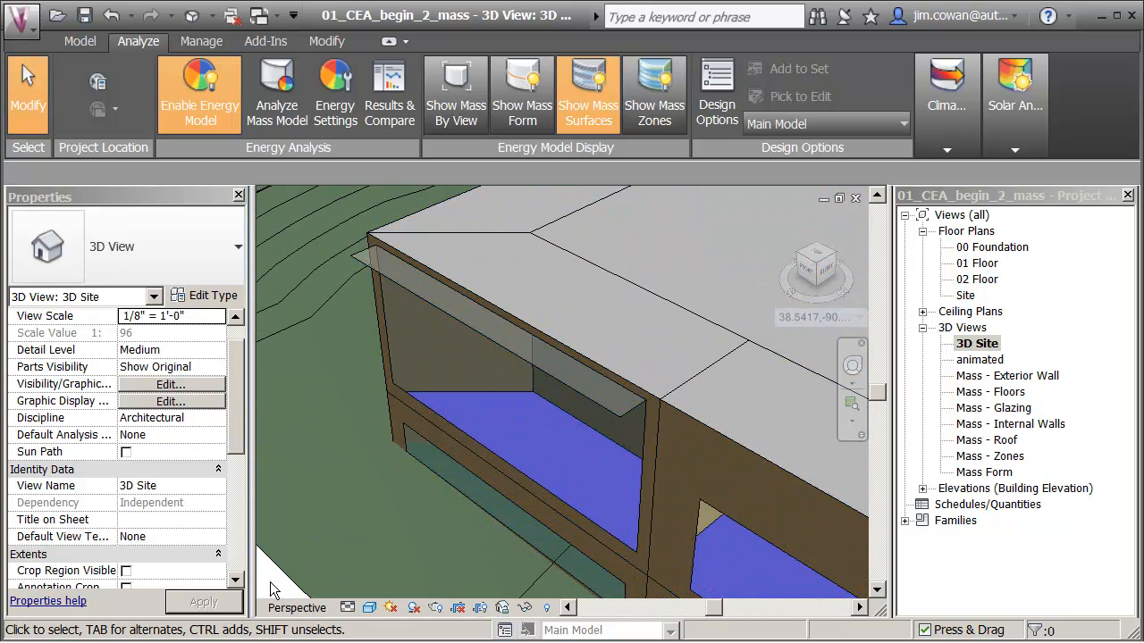
pyautogui.scroll(-5, 327, 432)
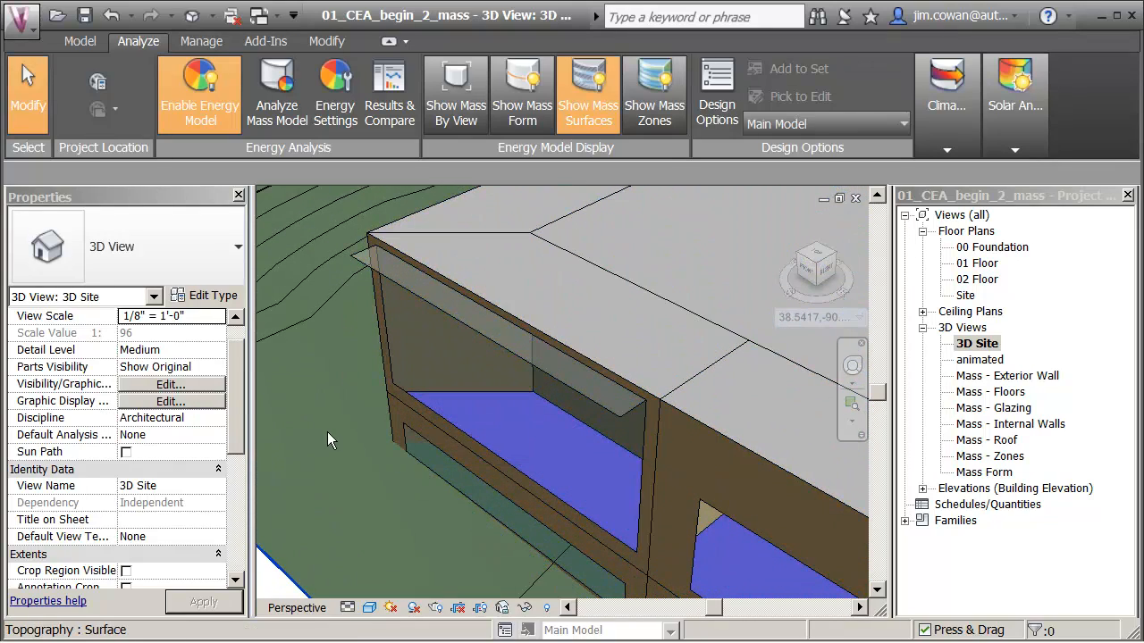
# - For the adjacent upper-storey wall panel on the same facade, set the energy values to By Surface and the target glazing percentage to 80%
pyautogui.scroll(-2, 360, 444)
pyautogui.moveTo(365, 447); pyautogui.dragTo(420, 357, button='middle')
pyautogui.scroll(2, 389, 425)
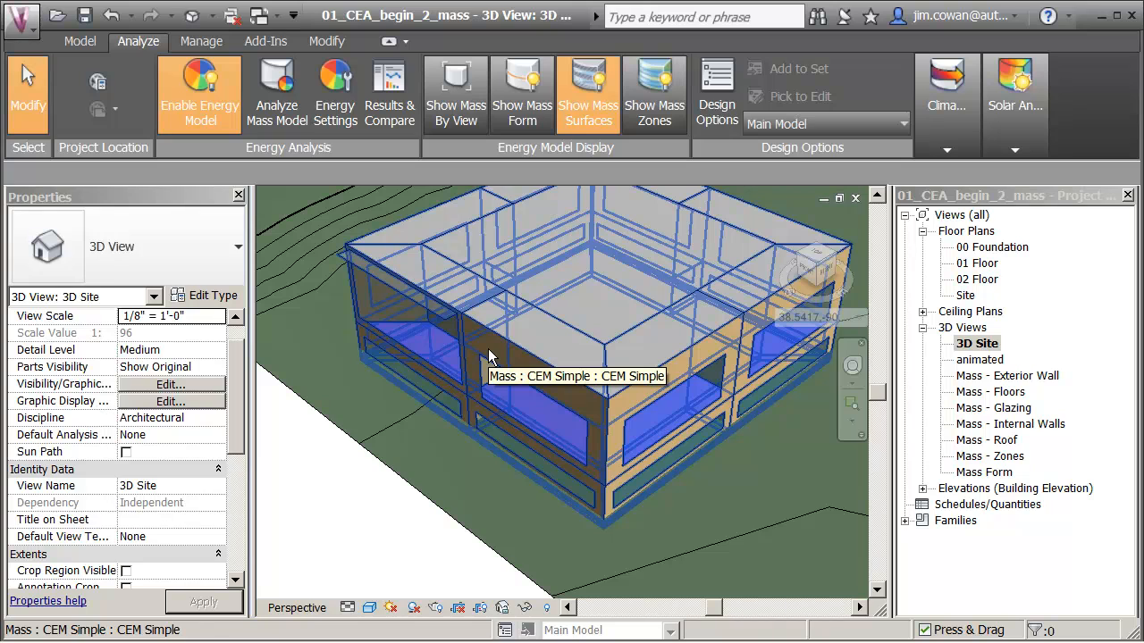
pyautogui.press('Tab')
pyautogui.click(488, 352)
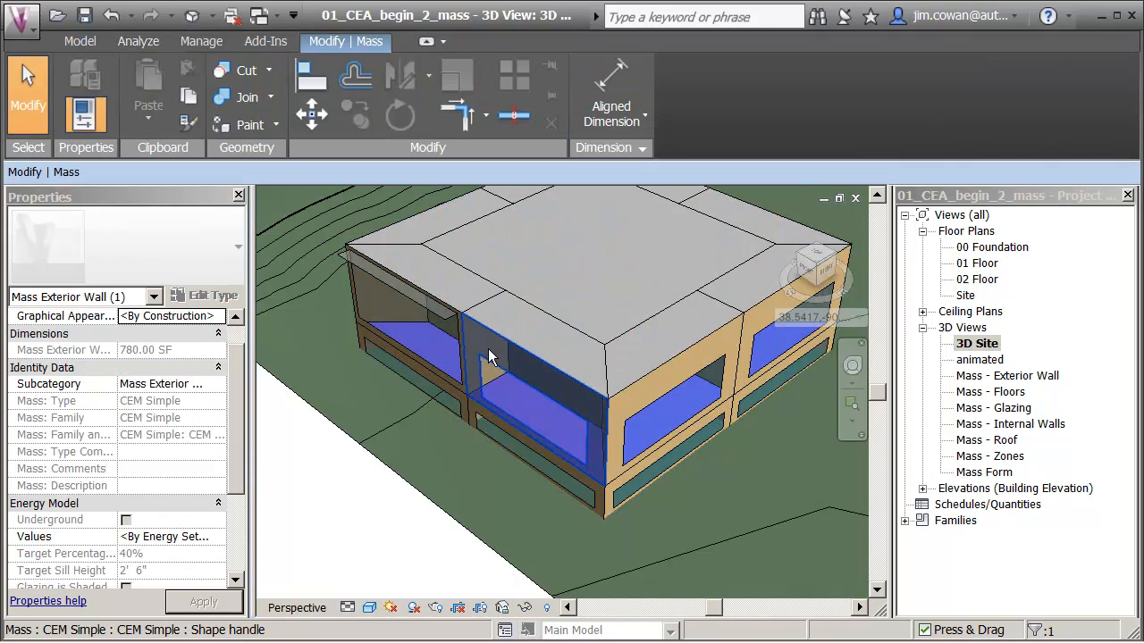
pyautogui.moveTo(237, 460); pyautogui.dragTo(230, 525)
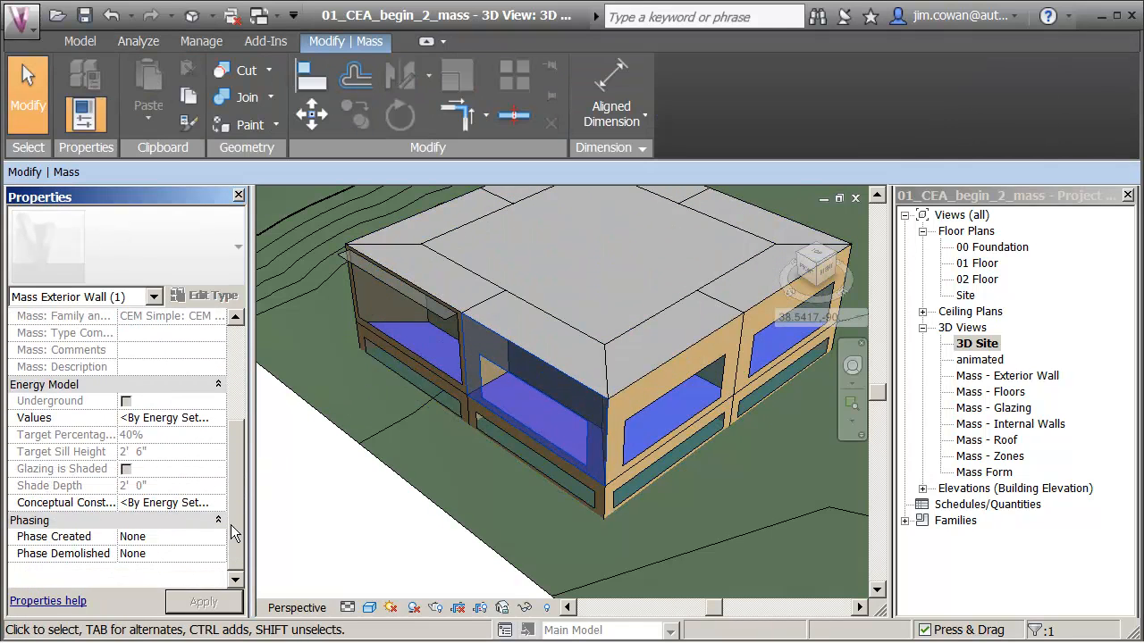
pyautogui.click(219, 419)
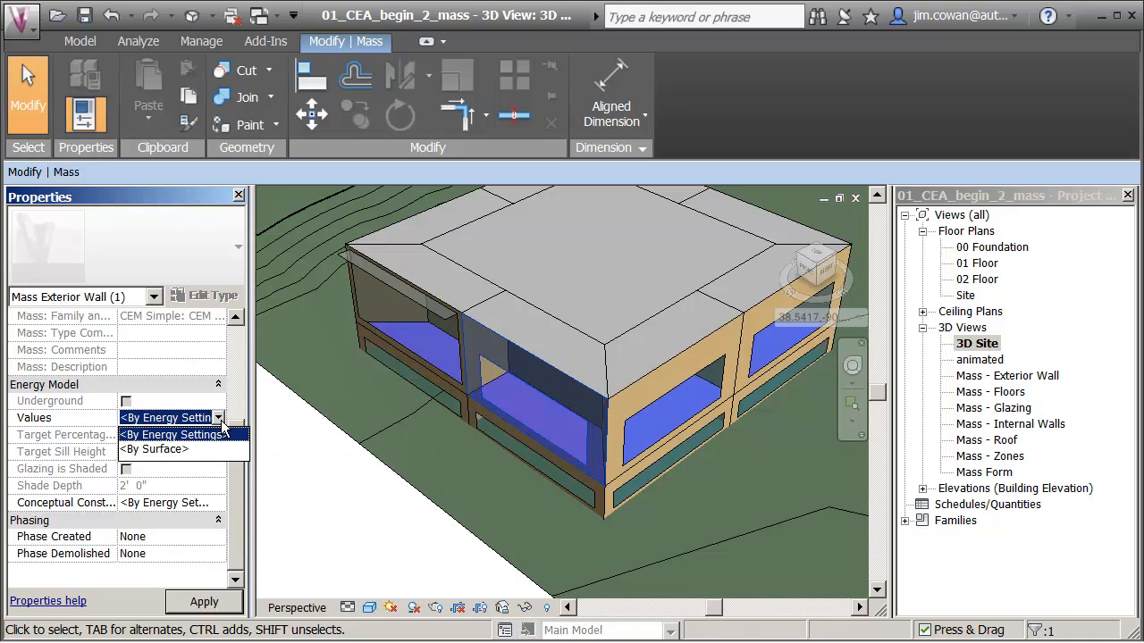
pyautogui.click(173, 450)
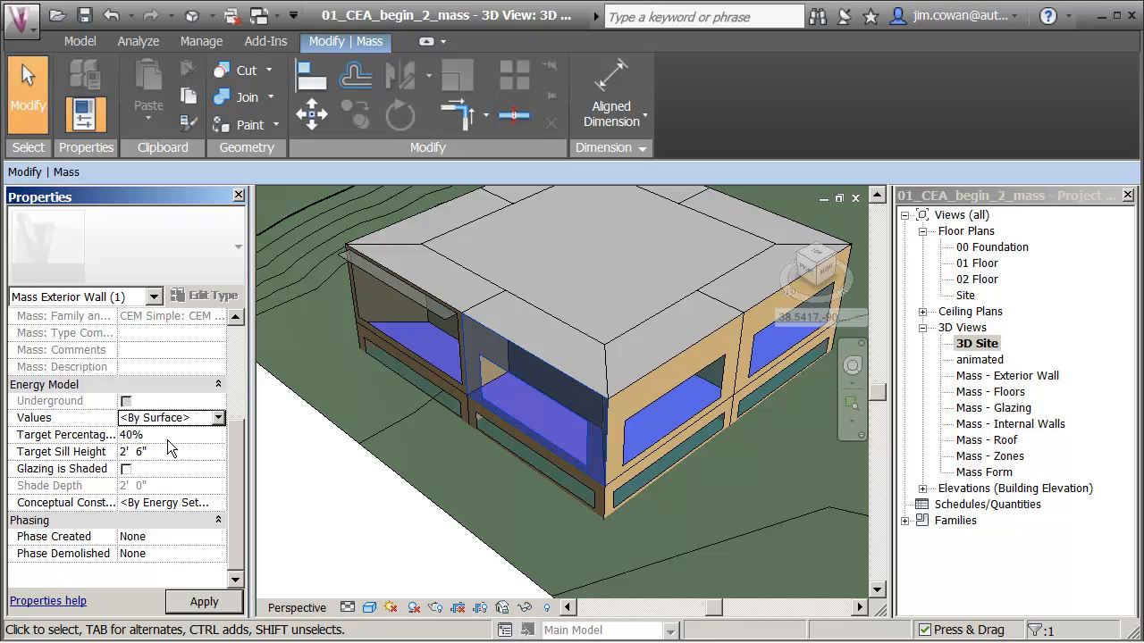
pyautogui.click(167, 435)
pyautogui.write('80')
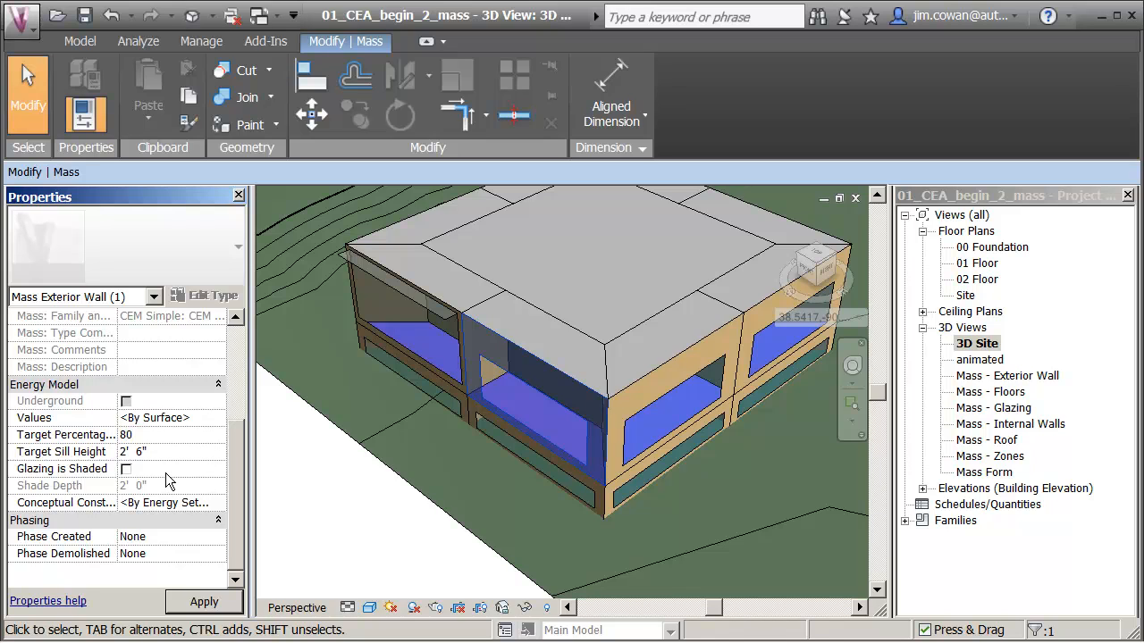
# - Turn on glazing shading for the second facade panel with a 4-foot shade depth, and apply the changes
pyautogui.click(126, 470)
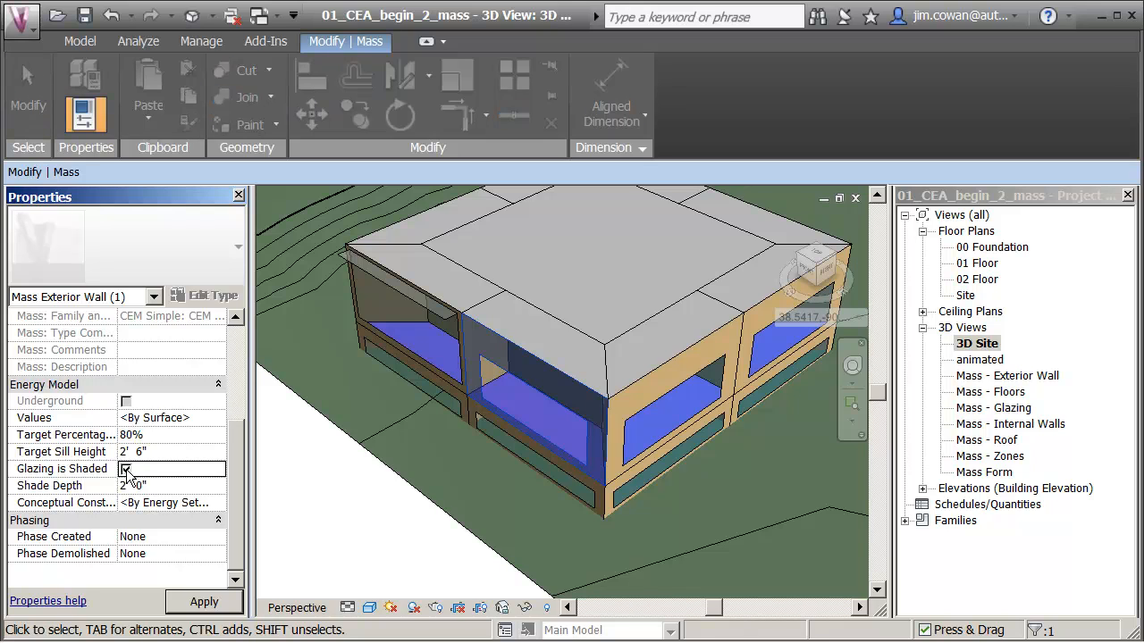
pyautogui.click(126, 469)
pyautogui.click(127, 470)
pyautogui.click(165, 488)
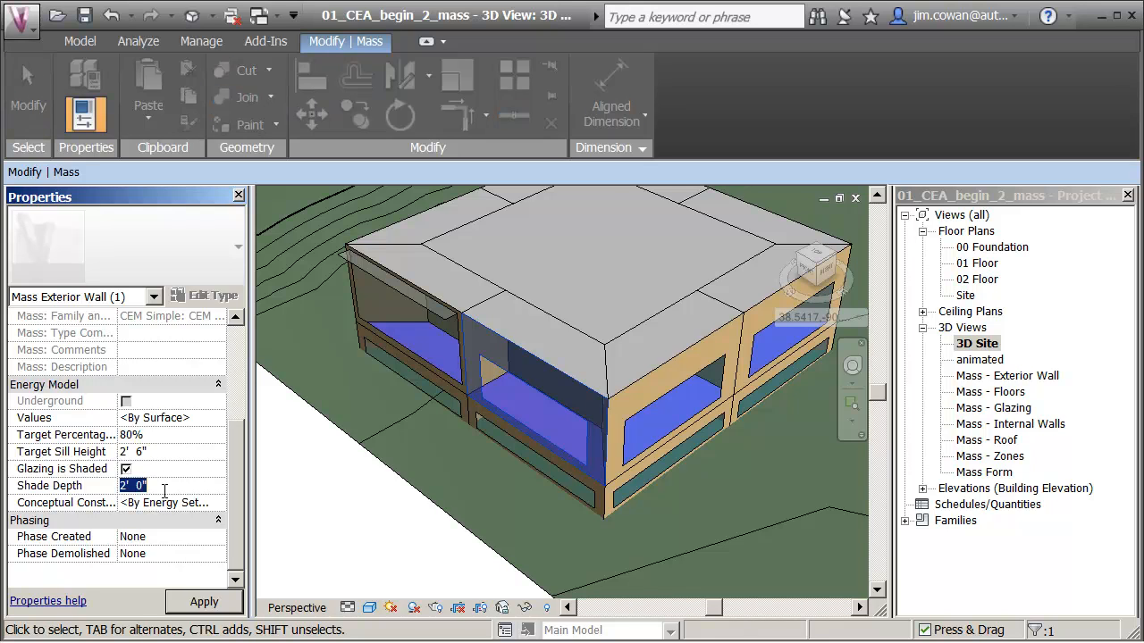
pyautogui.write('4')
pyautogui.click(218, 604)
pyautogui.click(328, 556)
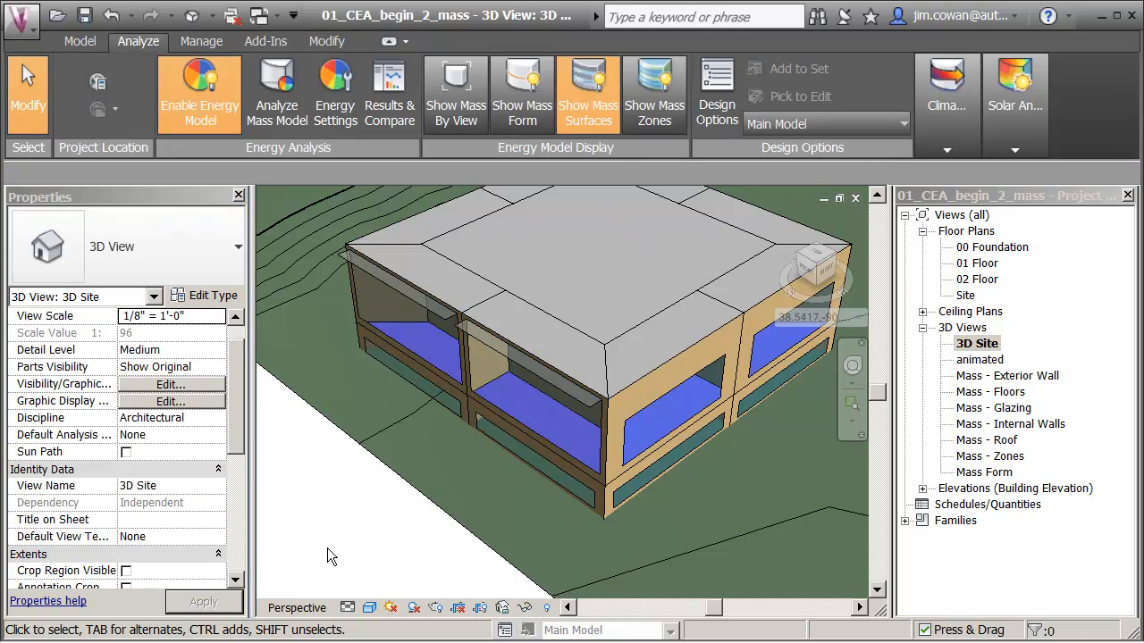
# - Switch the energy model display from mass surfaces to mass zones
pyautogui.scroll(-2, 327, 548)
pyautogui.scroll(1, 327, 547)
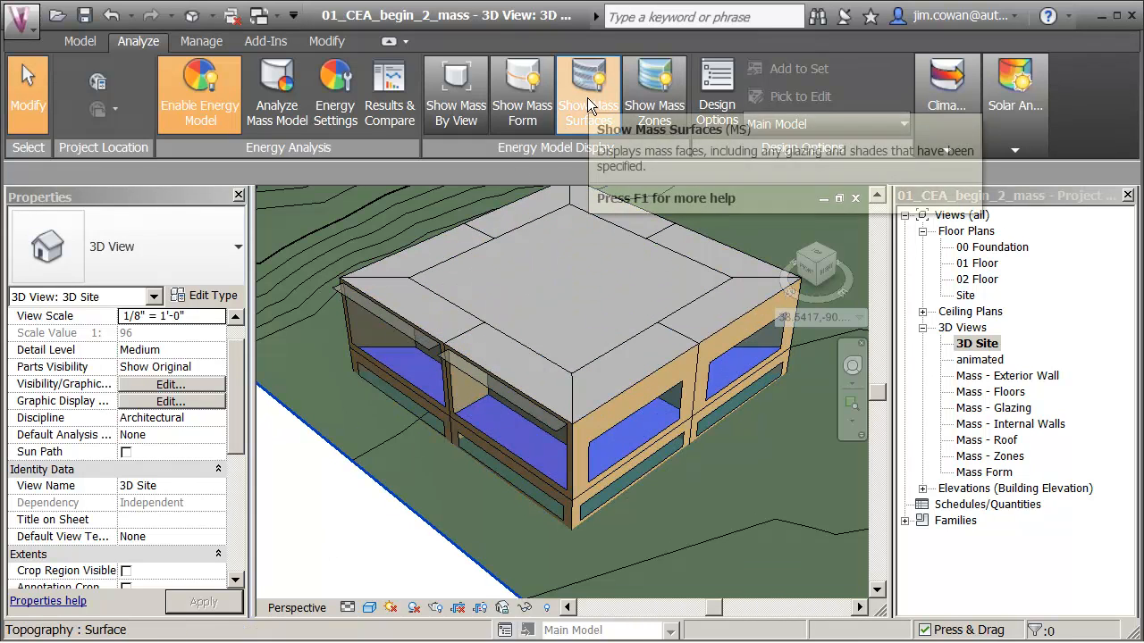
pyautogui.click(653, 105)
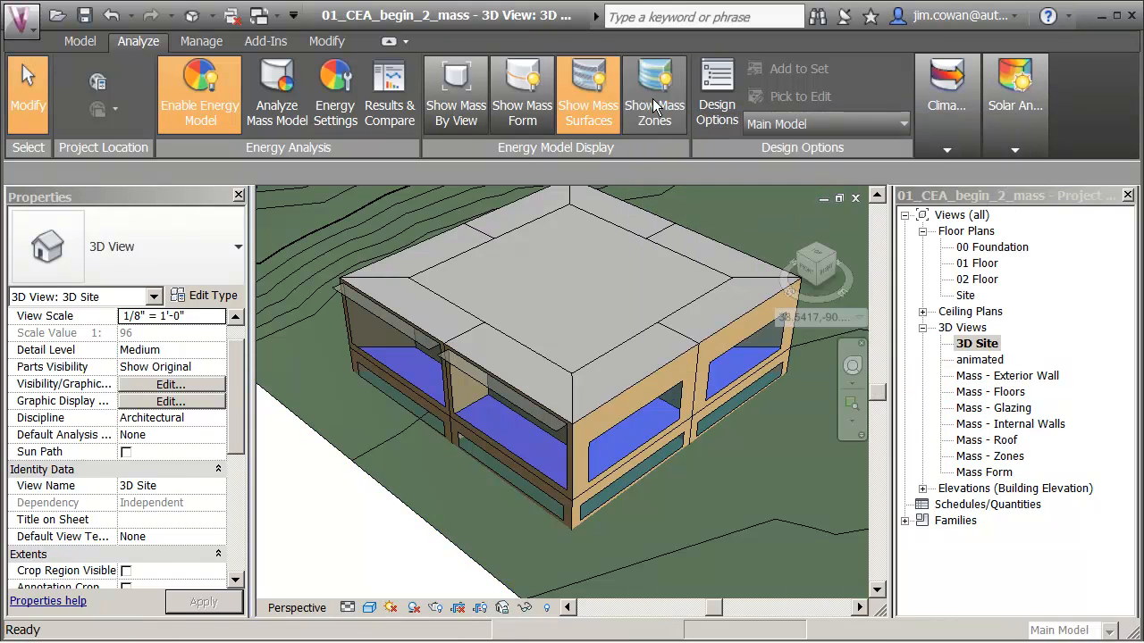
# - Set the space type of the central core mass zone on 02 Floor to Office - Open Plan, and deselect the zone
pyautogui.click(534, 252)
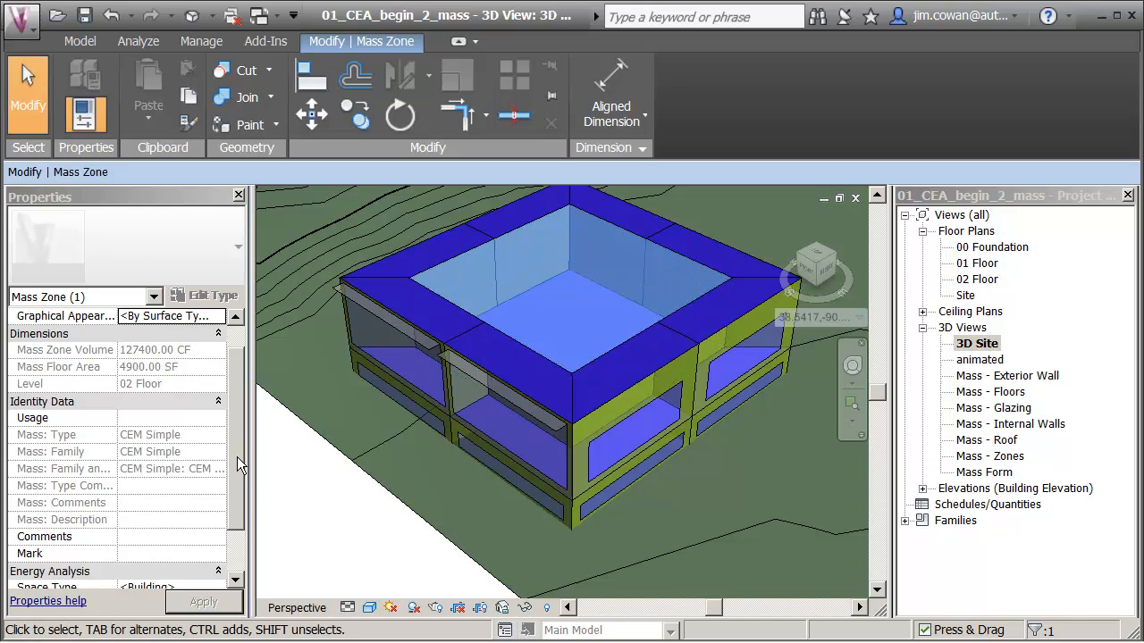
pyautogui.scroll(-1, 239, 527)
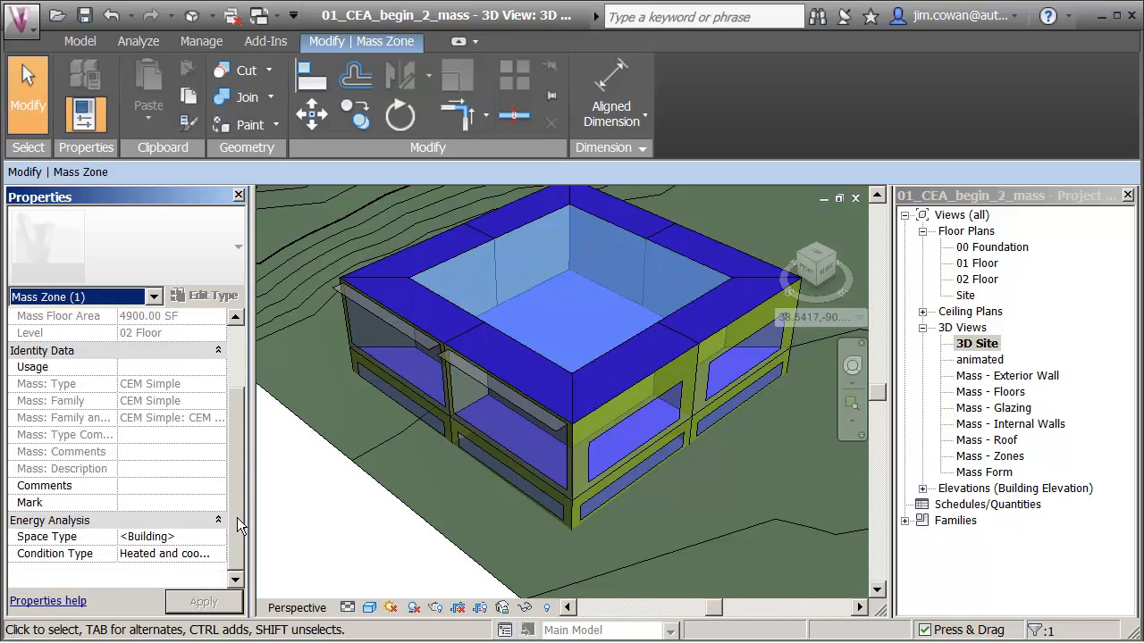
pyautogui.click(186, 536)
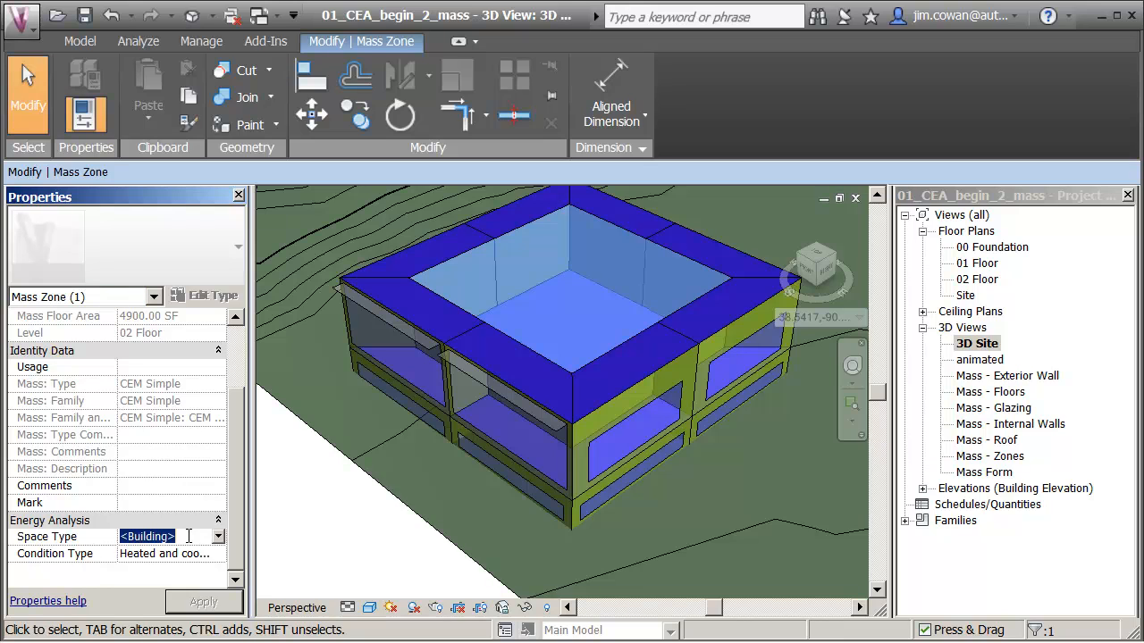
pyautogui.click(218, 538)
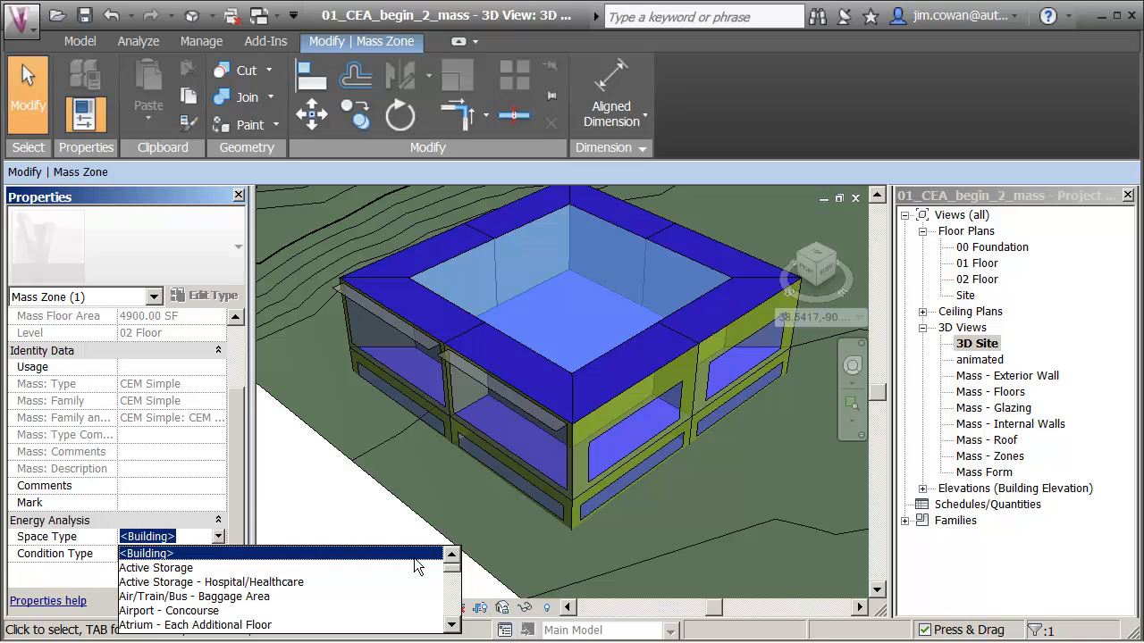
pyautogui.click(209, 538)
pyautogui.click(218, 537)
pyautogui.click(452, 627)
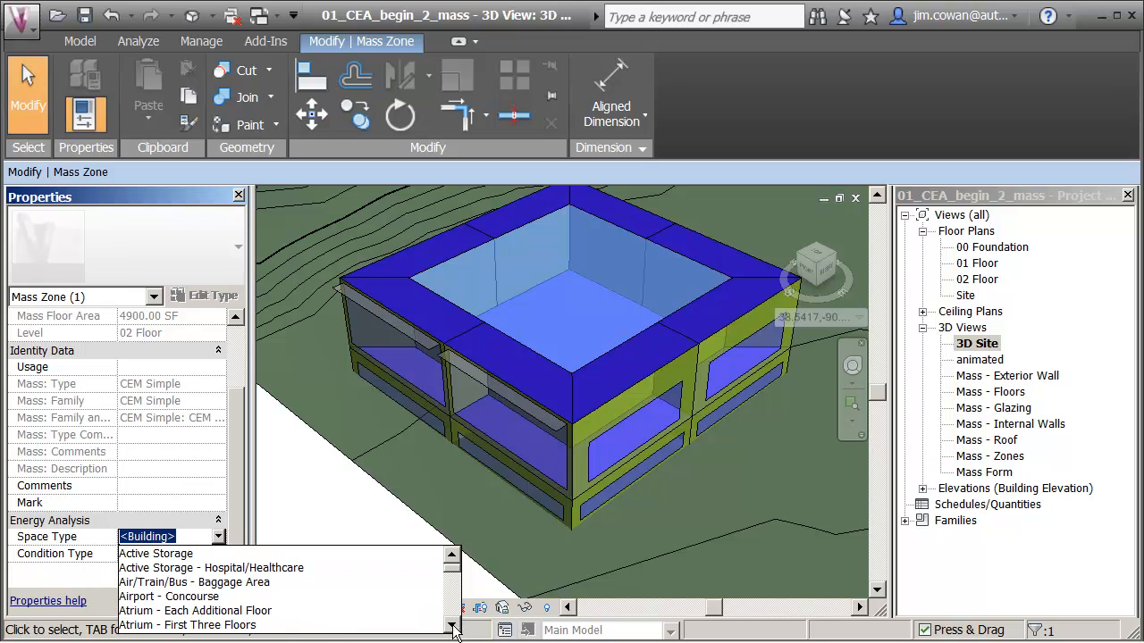
pyautogui.click(452, 626)
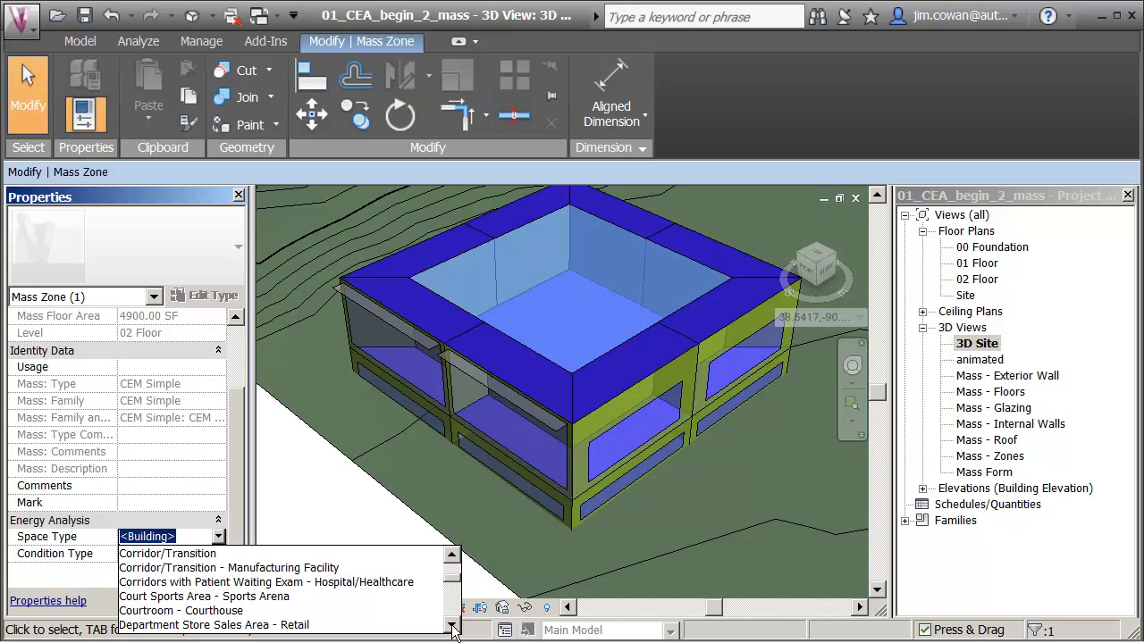
pyautogui.press('o')
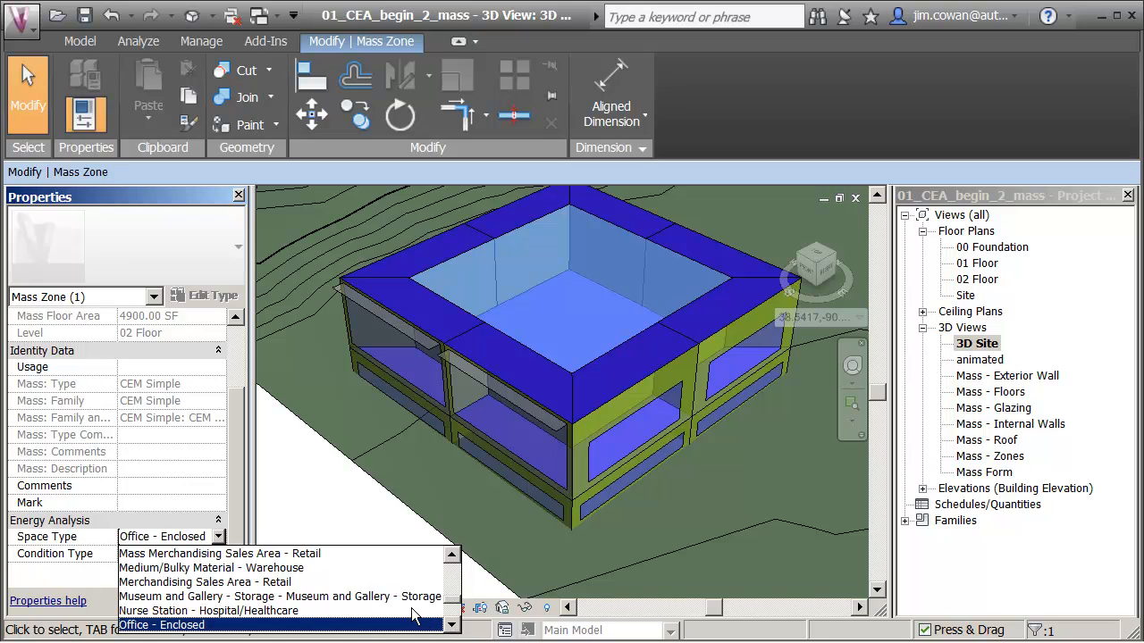
pyautogui.click(452, 626)
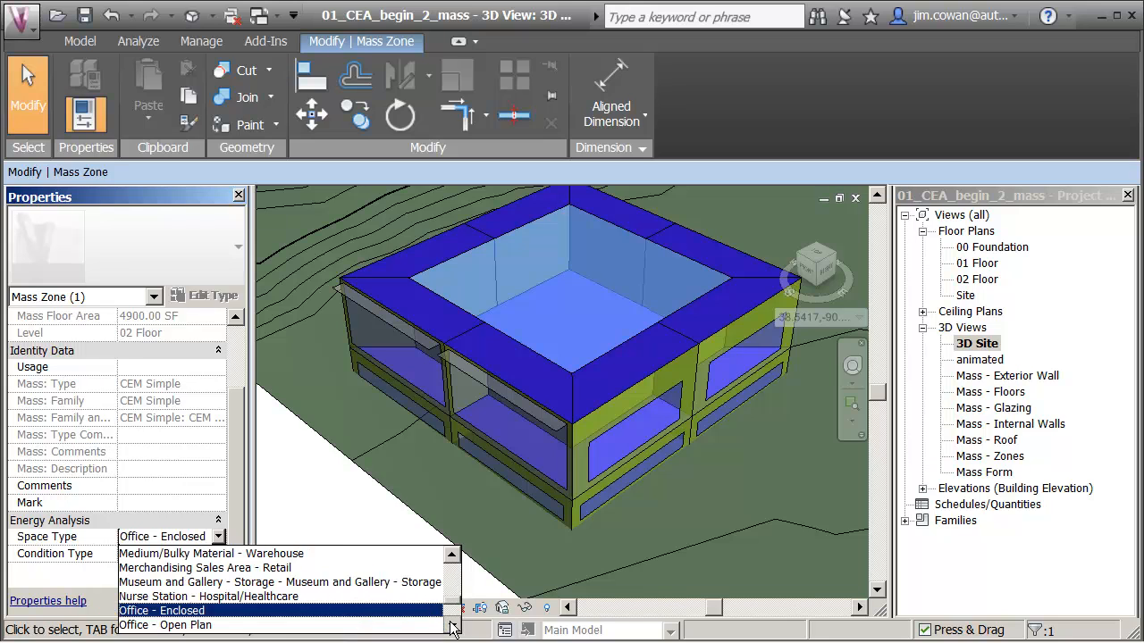
pyautogui.click(452, 626)
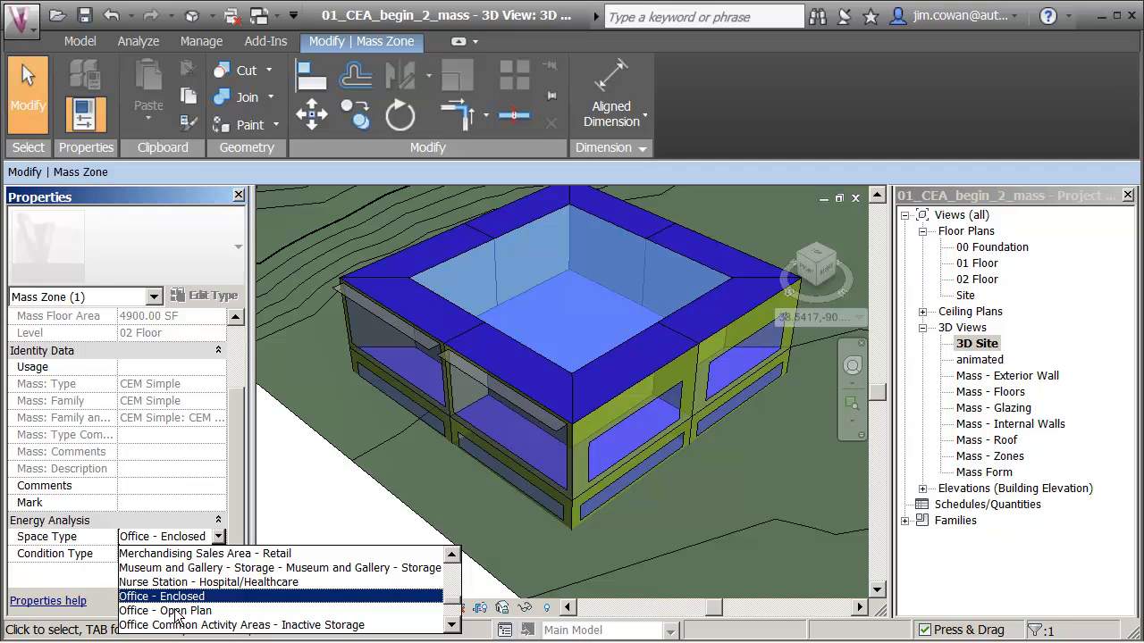
pyautogui.moveTo(176, 614)
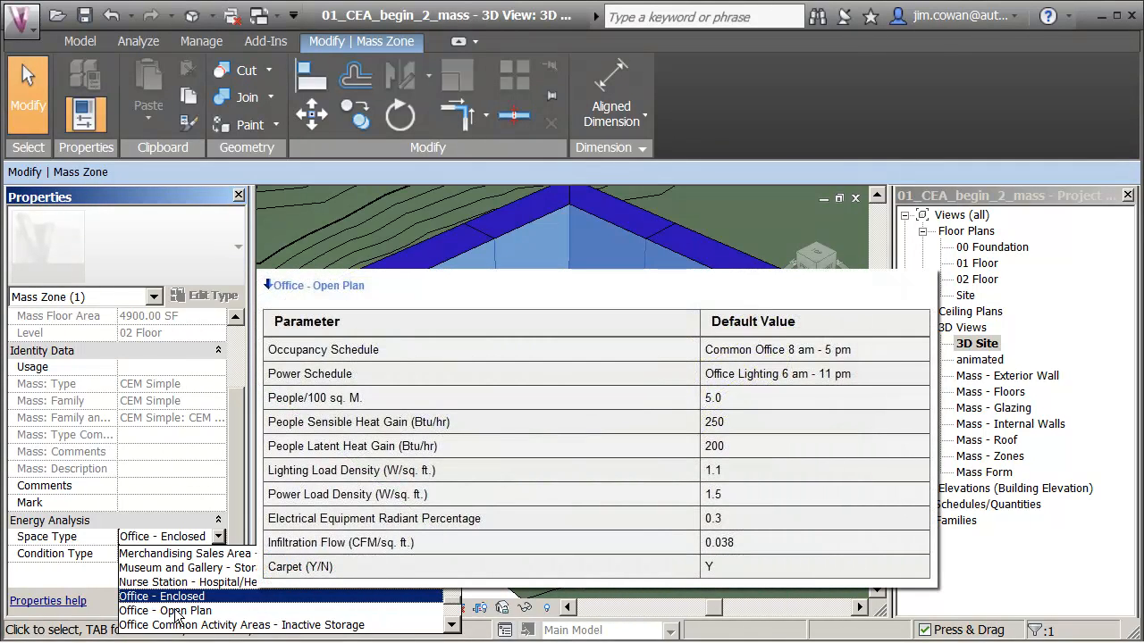
pyautogui.click(176, 613)
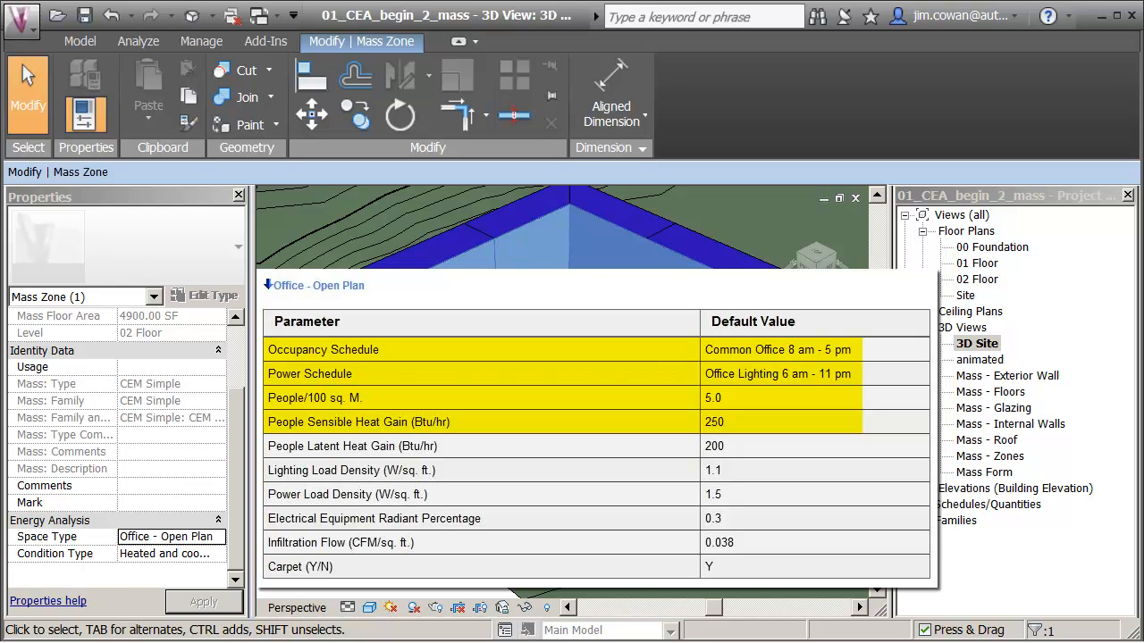
pyautogui.press('Escape')
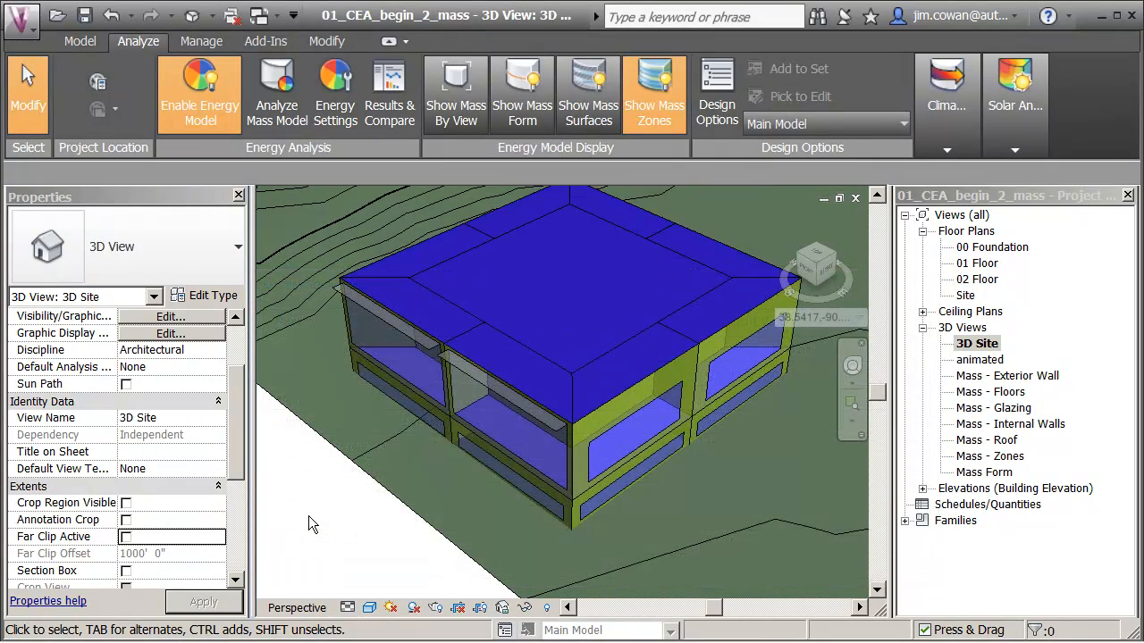
# - Show masses according to view settings, and turn on the Mass category in the 3D Site view's visibility overrides
pyautogui.click(455, 93)
pyautogui.press('v')
pyautogui.press('g')
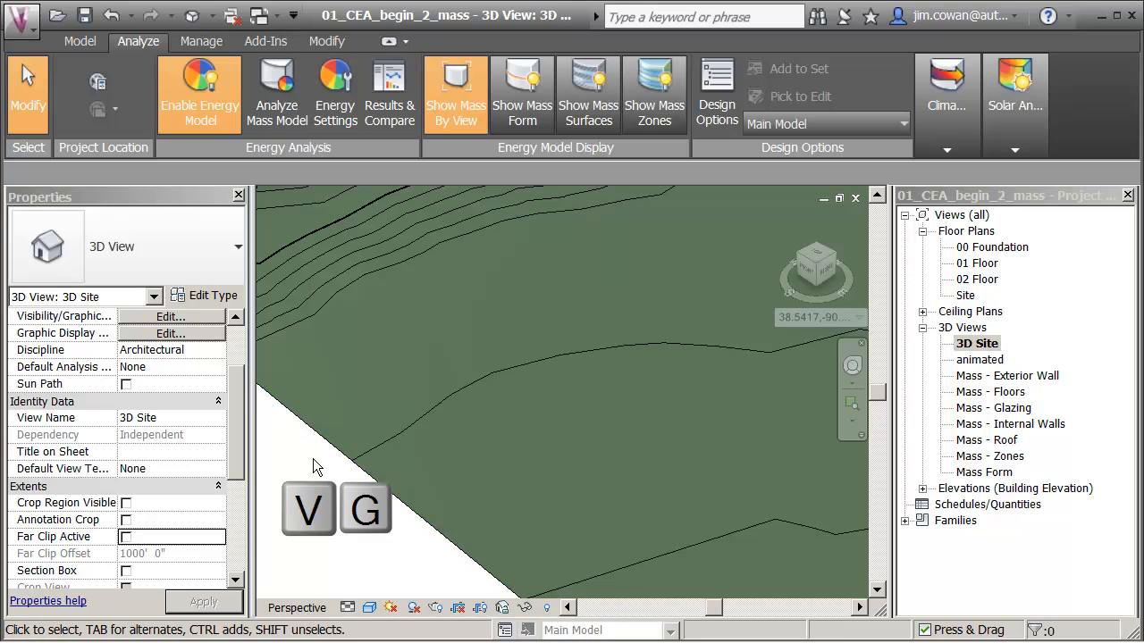
pyautogui.press('v')
pyautogui.press('g')
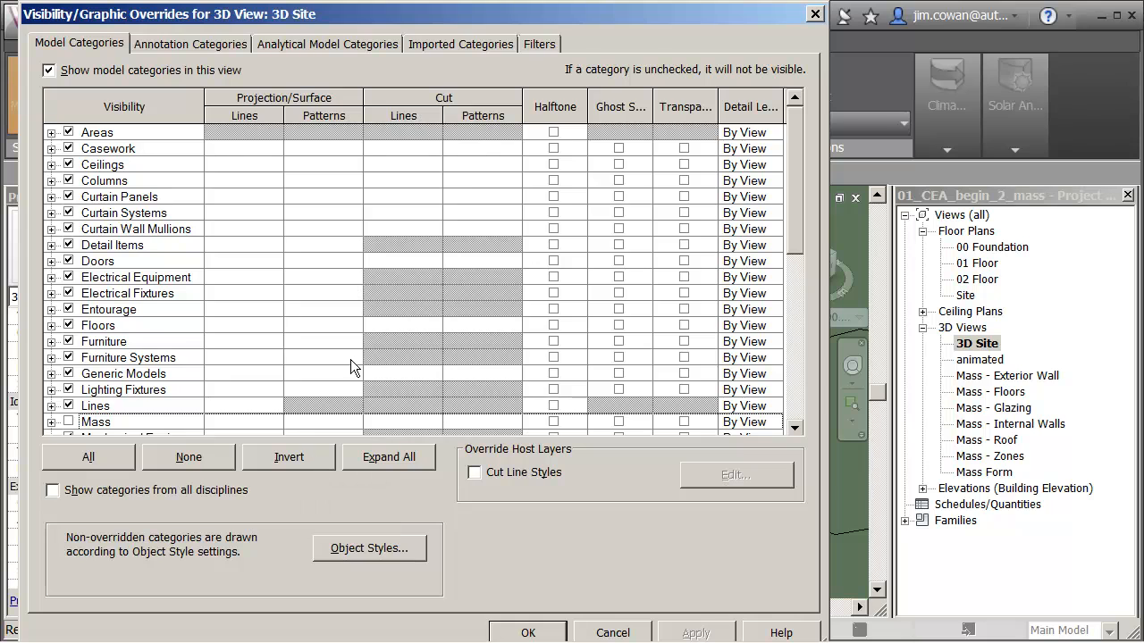
pyautogui.moveTo(793, 226); pyautogui.dragTo(779, 329)
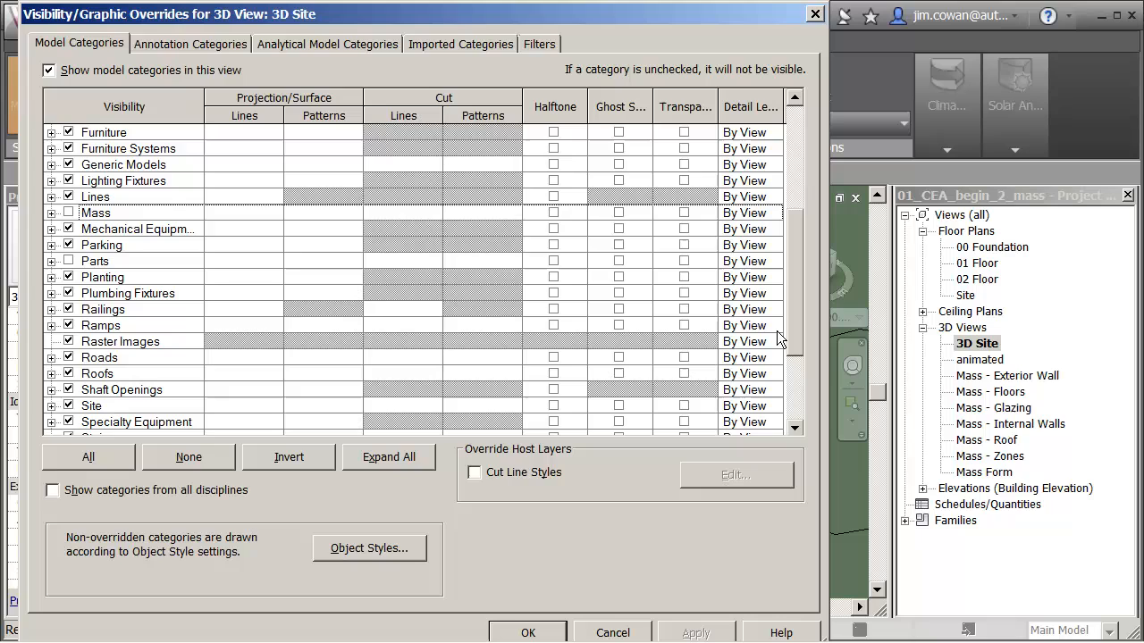
pyautogui.click(68, 212)
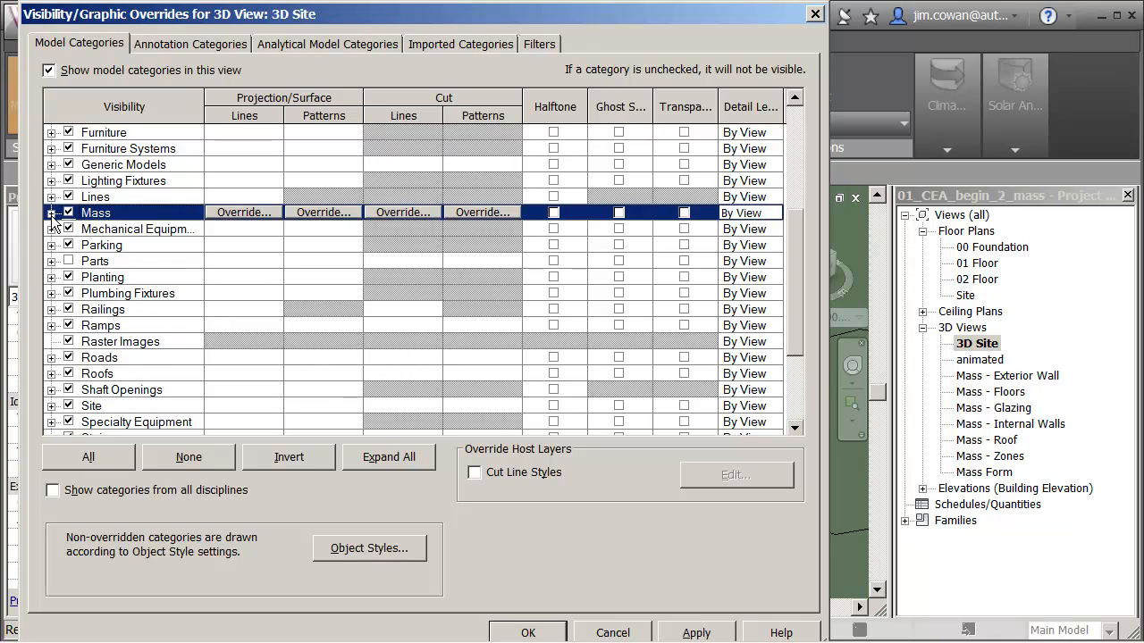
pyautogui.click(50, 213)
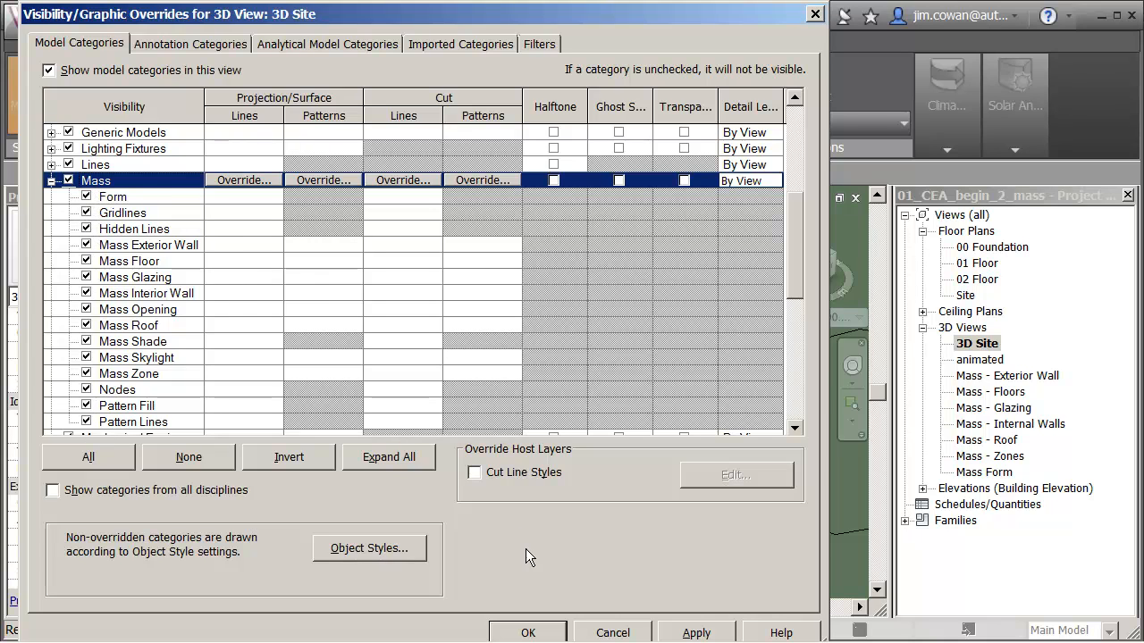
pyautogui.click(528, 632)
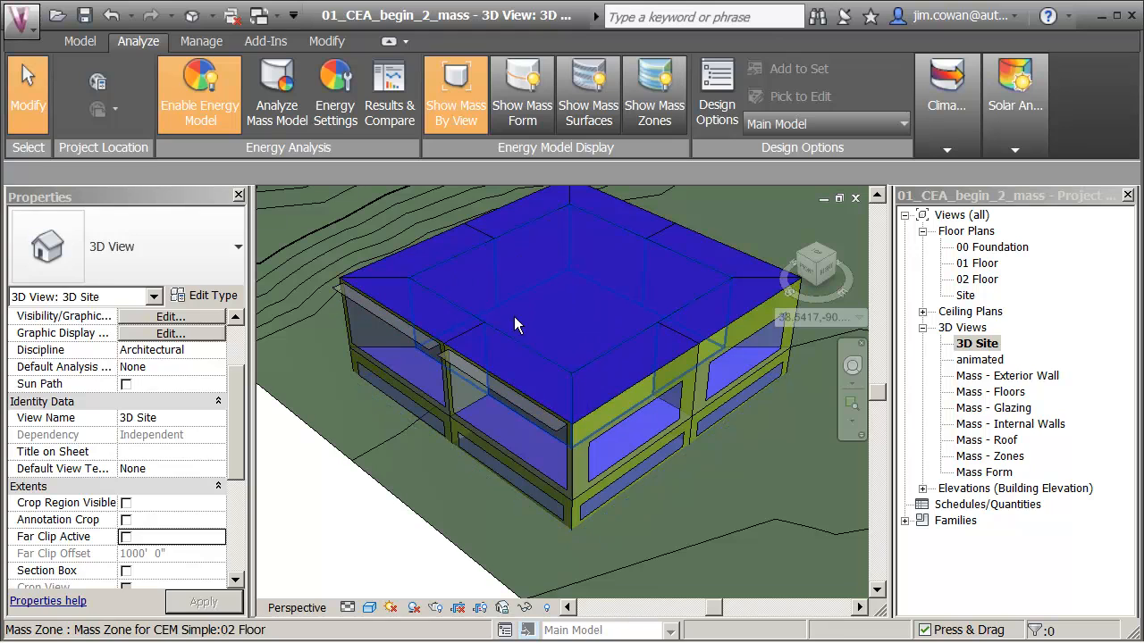
# - Compare the mass surfaces display with the mass display by view, ending on the by-view display
pyautogui.click(450, 121)
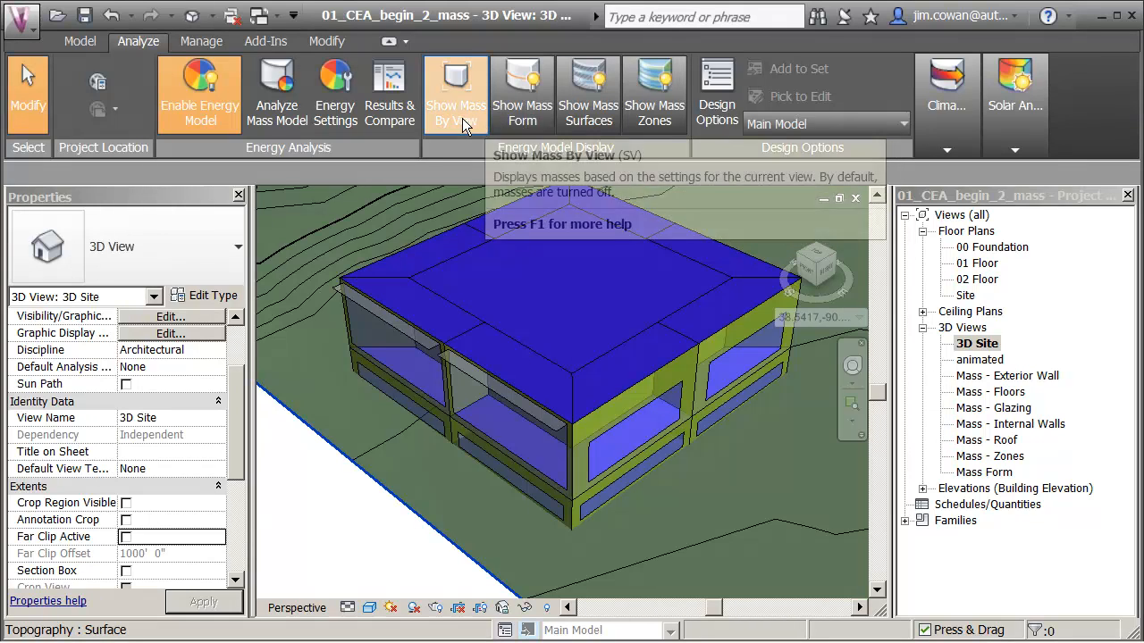
pyautogui.click(583, 112)
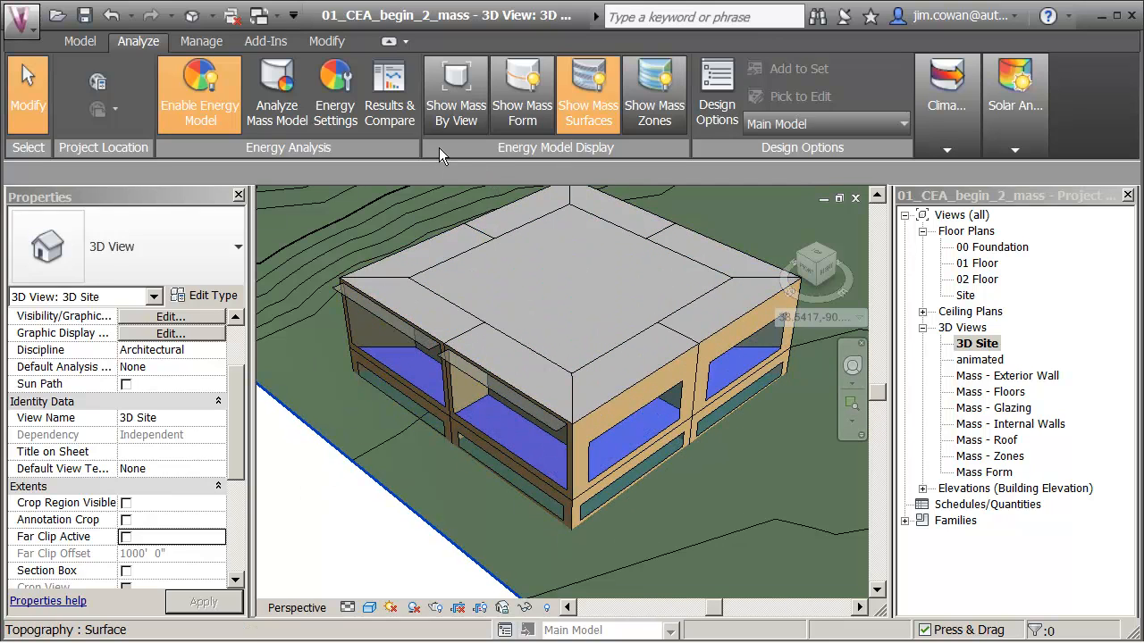
pyautogui.click(441, 123)
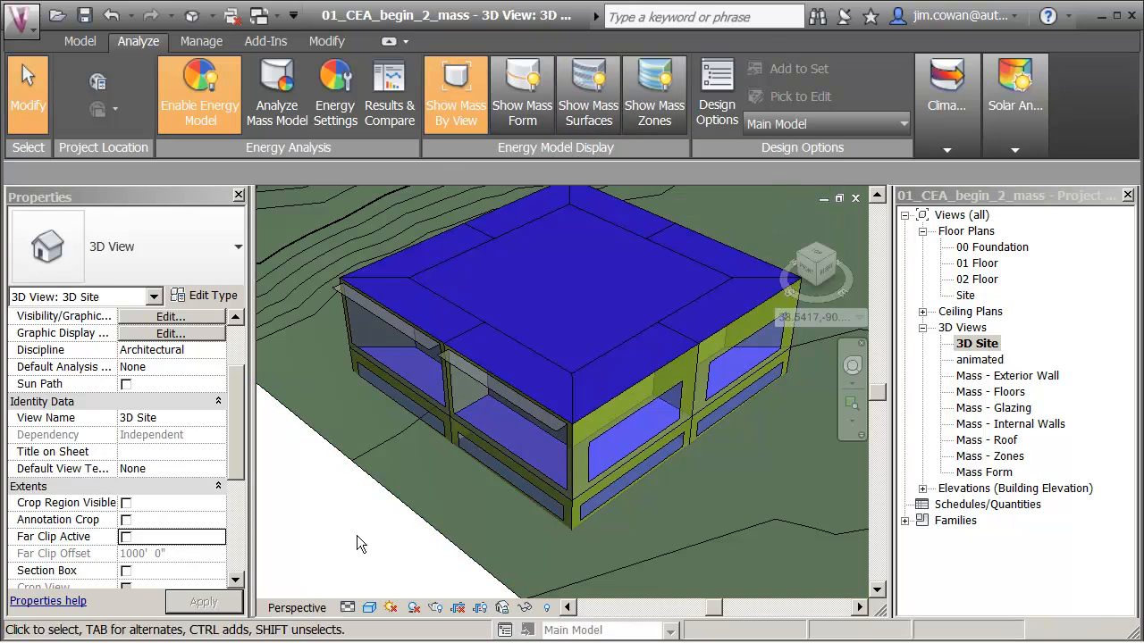
# - Turn off the Mass category in the 3D Site view's visibility overrides and accept the change
pyautogui.rightClick(314, 484)
pyautogui.click(311, 495)
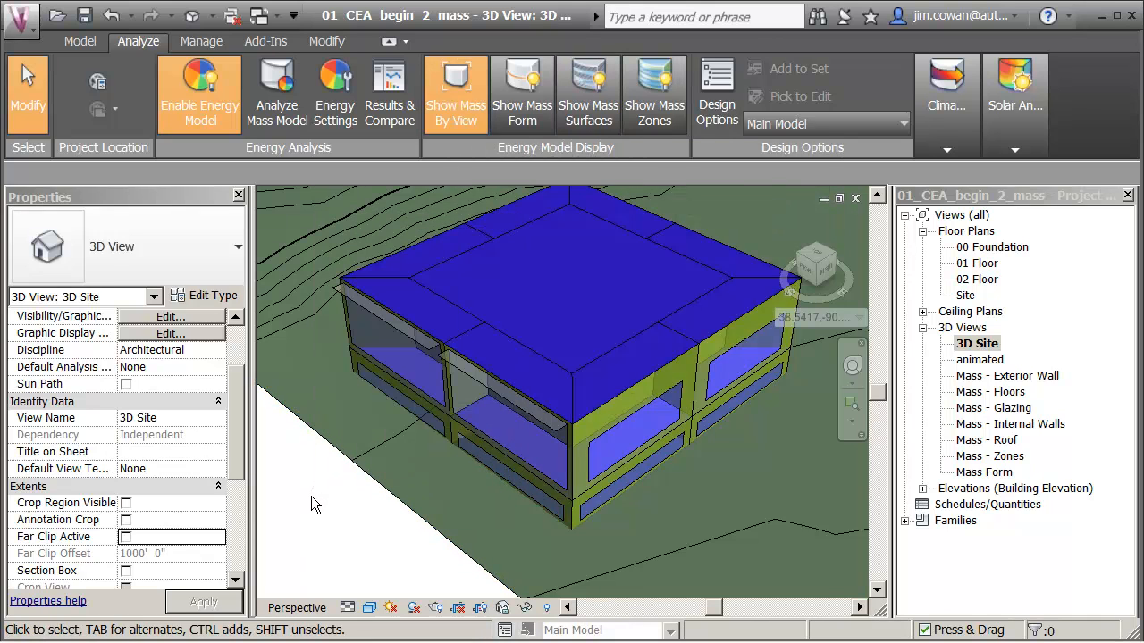
pyautogui.press('v')
pyautogui.press('g')
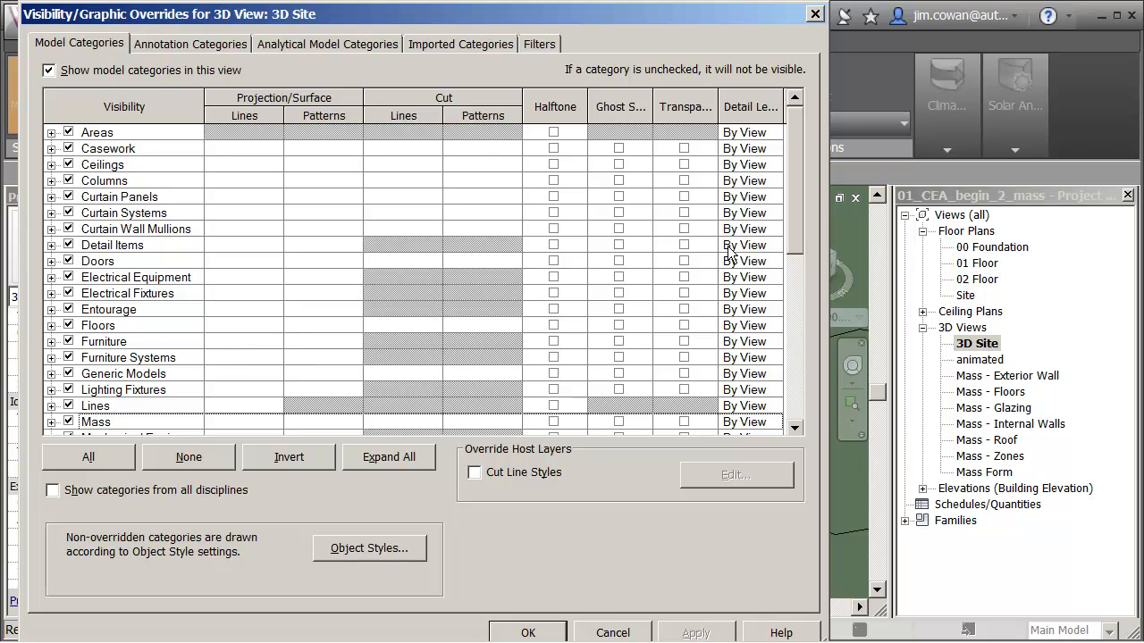
pyautogui.moveTo(798, 229); pyautogui.dragTo(778, 325)
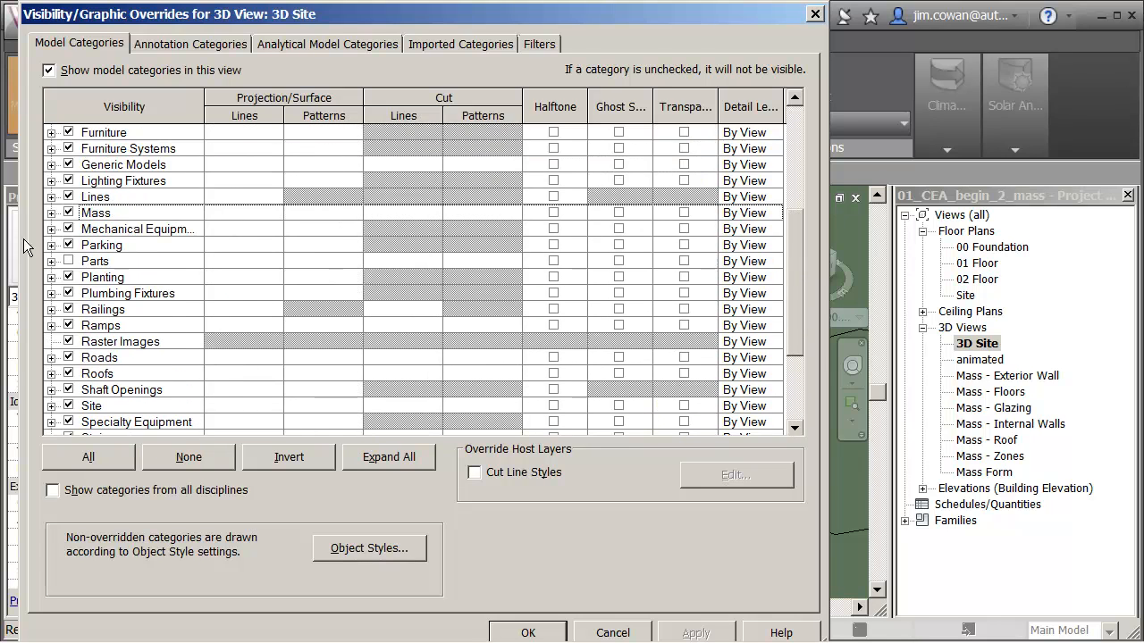
pyautogui.click(67, 213)
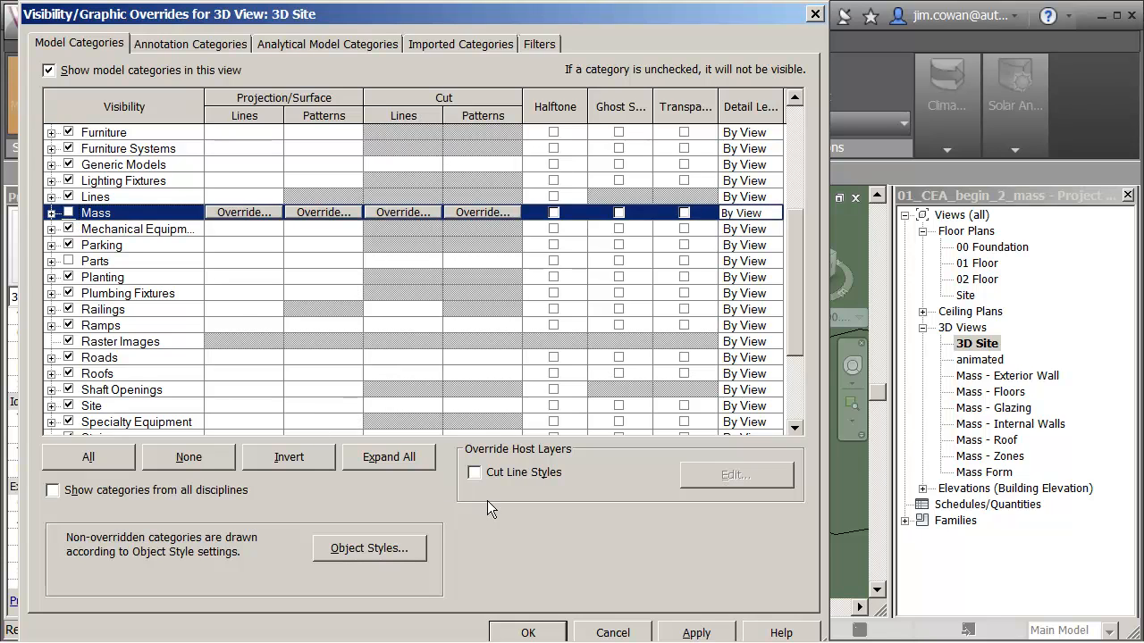
pyautogui.click(529, 633)
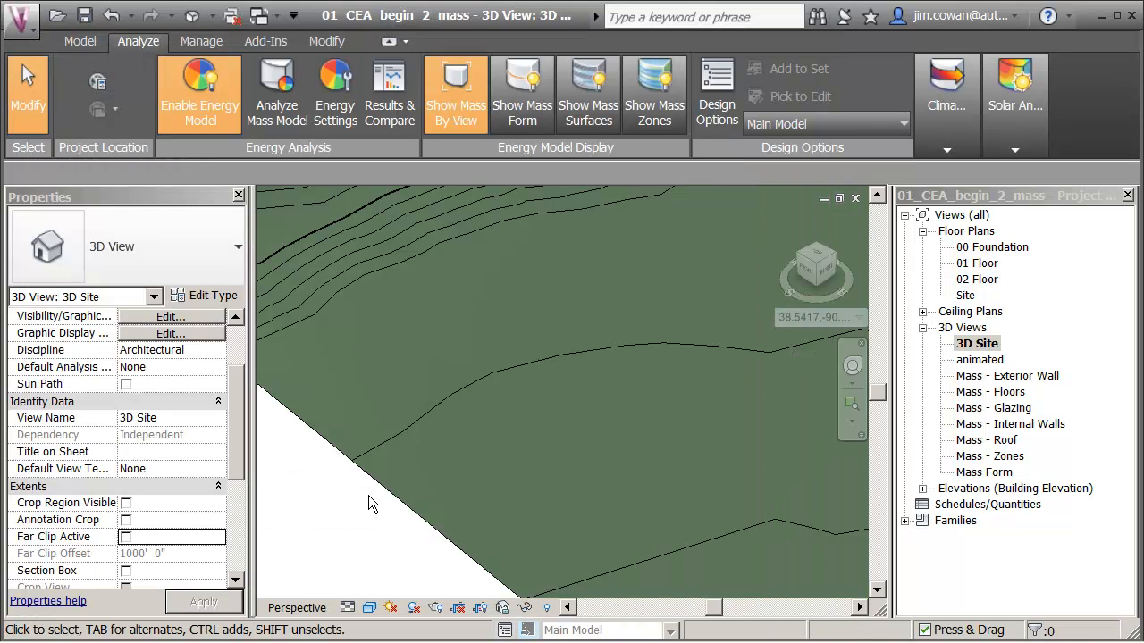
# - Open the Mass - Zones 3D view and examine which Mass subcategories its visibility overrides turn on
pyautogui.doubleClick(983, 457)
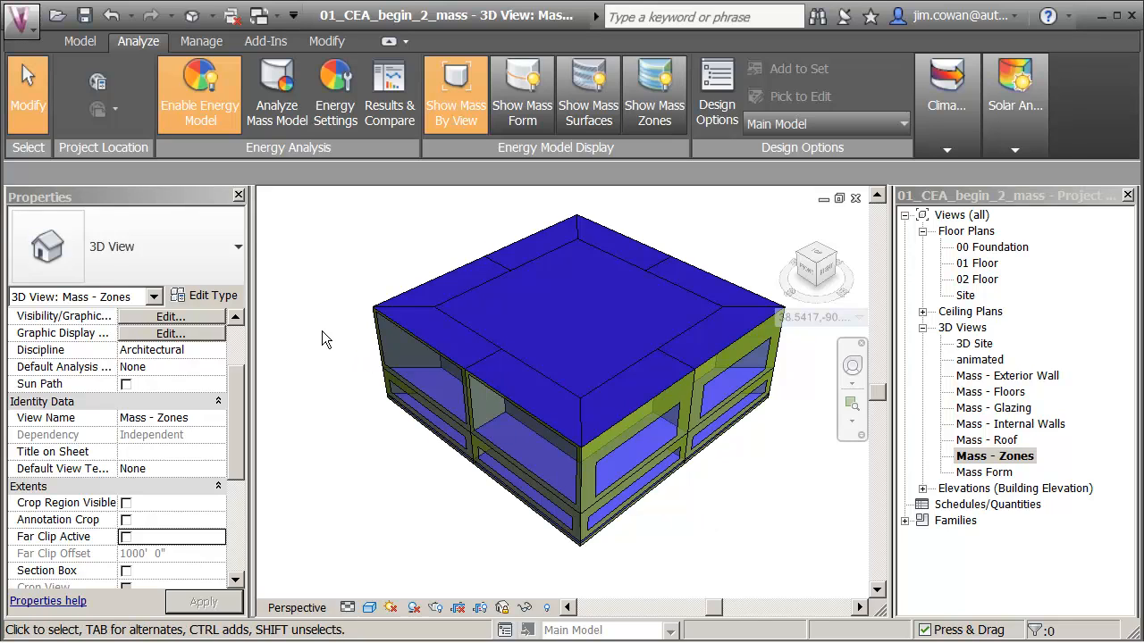
pyautogui.press('v')
pyautogui.press('g')
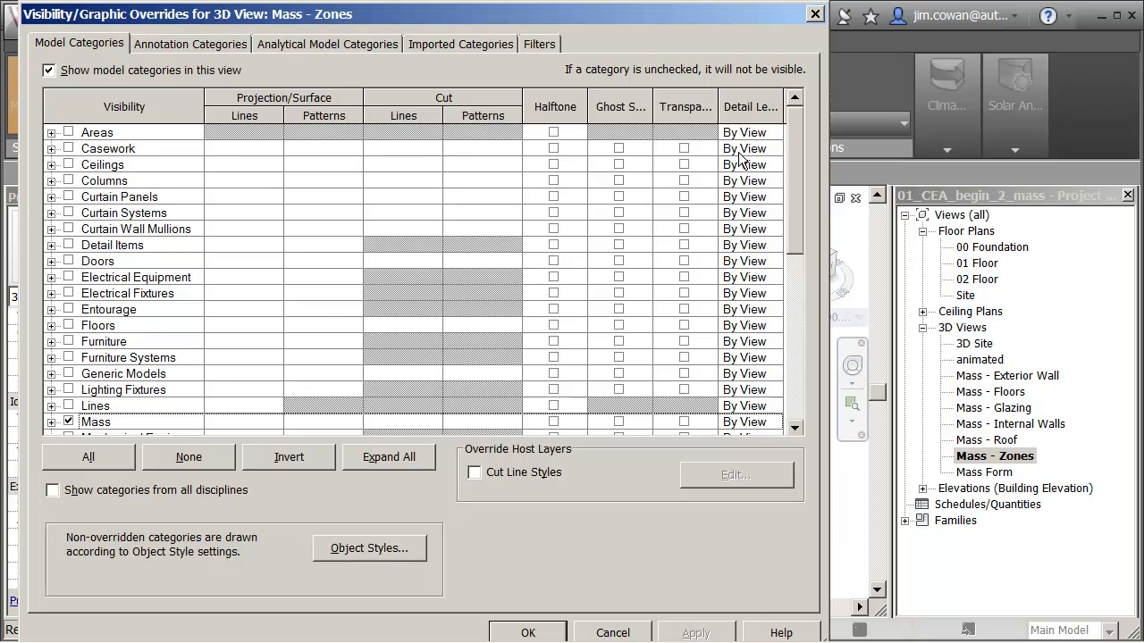
pyautogui.moveTo(794, 218); pyautogui.dragTo(793, 335)
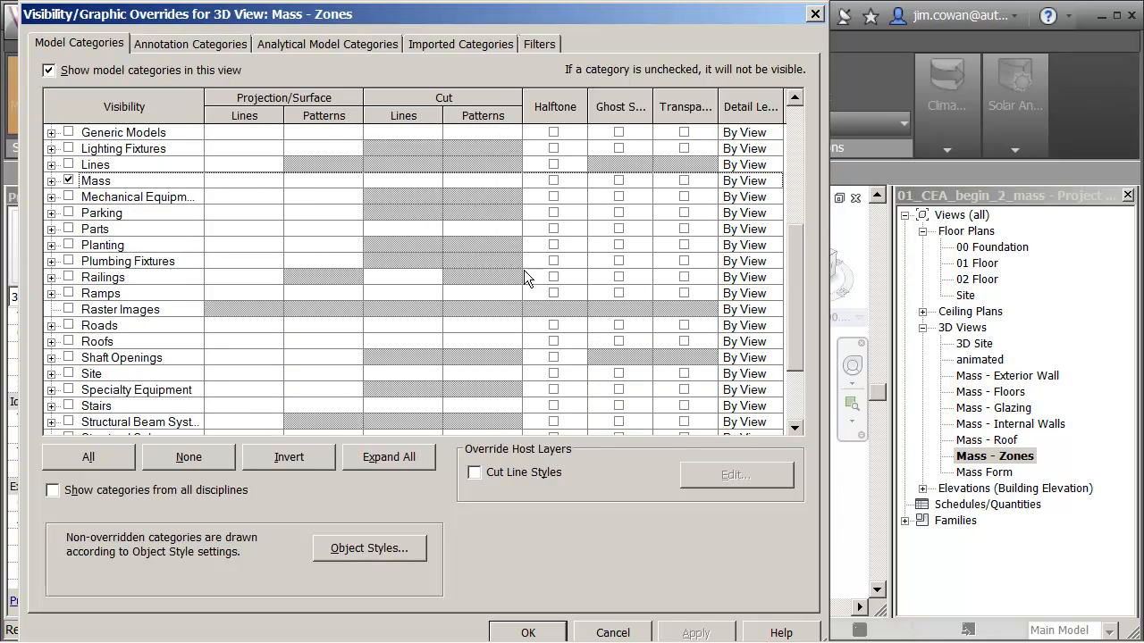
pyautogui.click(51, 181)
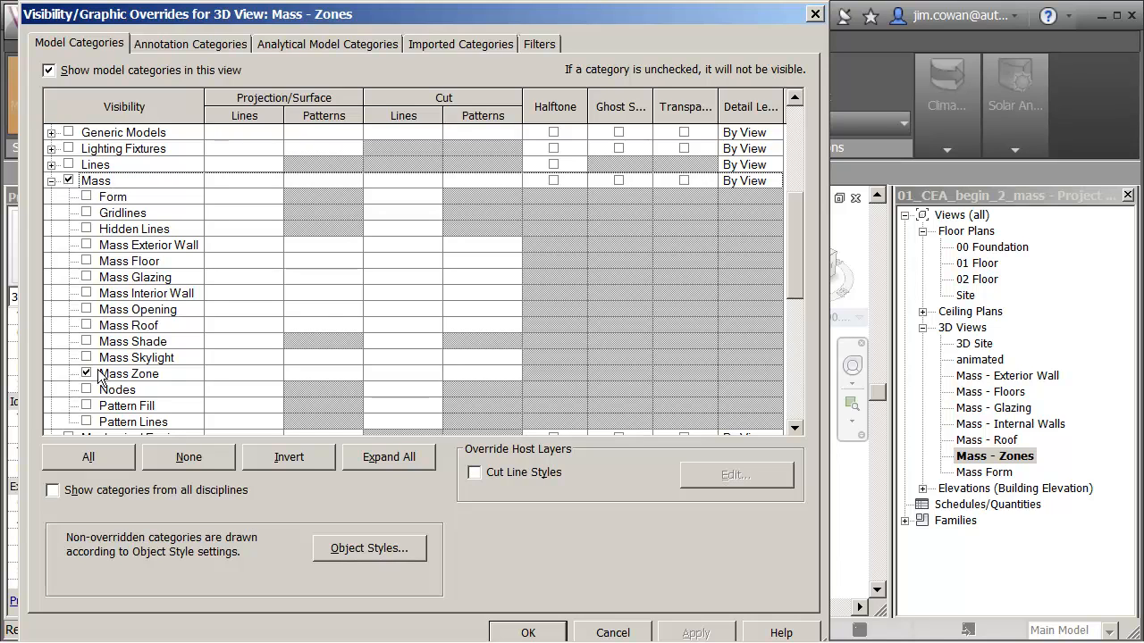
pyautogui.click(528, 633)
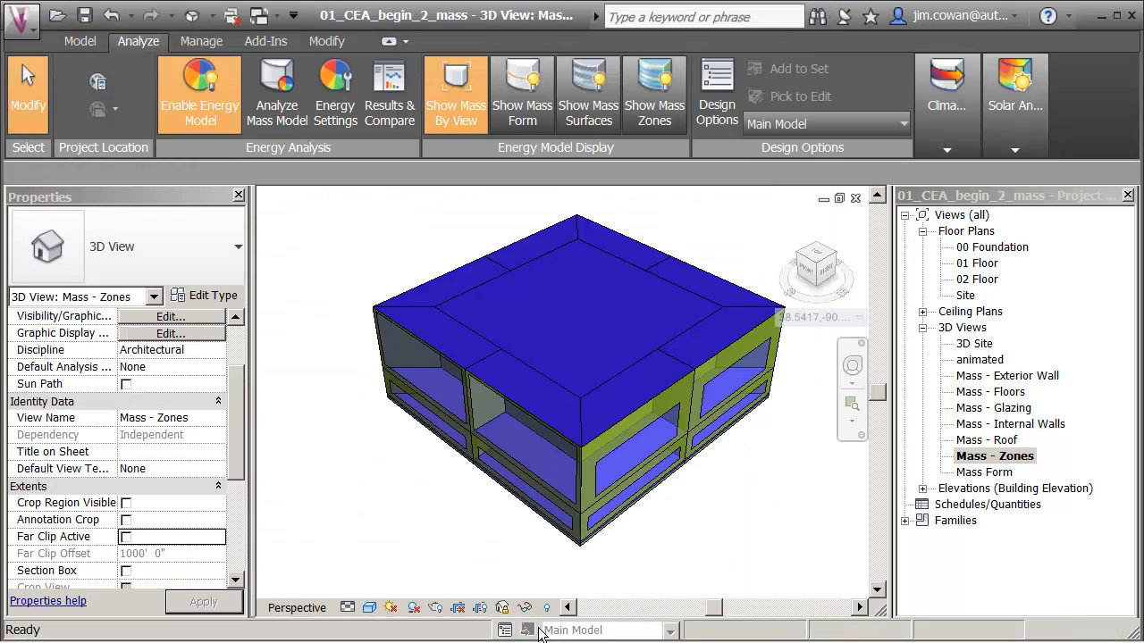
# - View the Mass - Roof and Mass - Internal Walls 3D views in turn
pyautogui.doubleClick(982, 440)
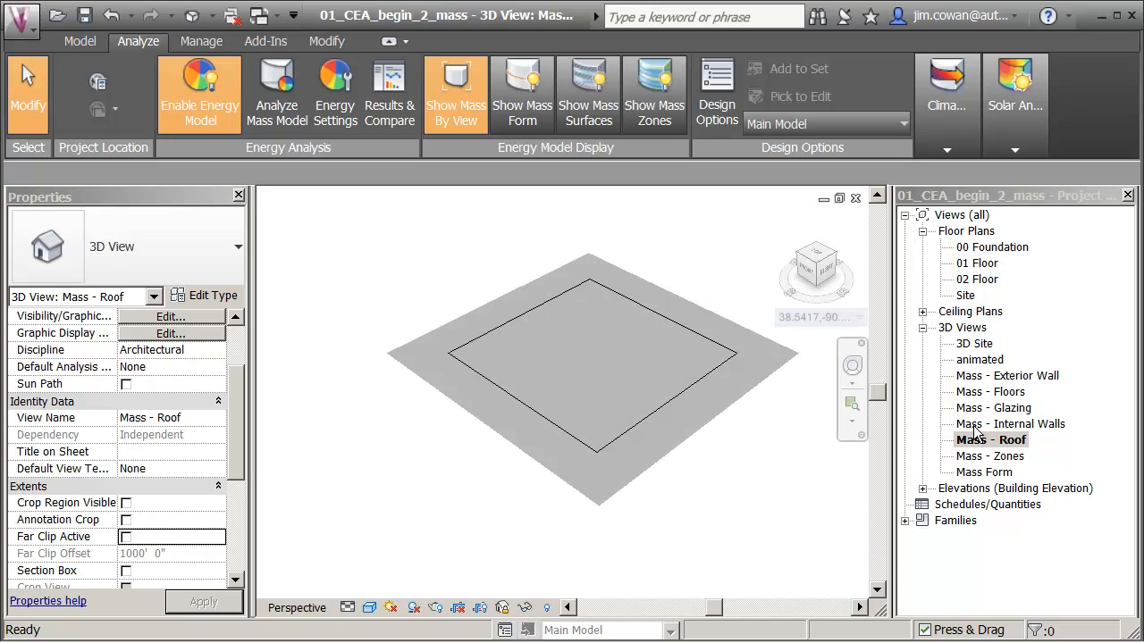
pyautogui.doubleClick(975, 425)
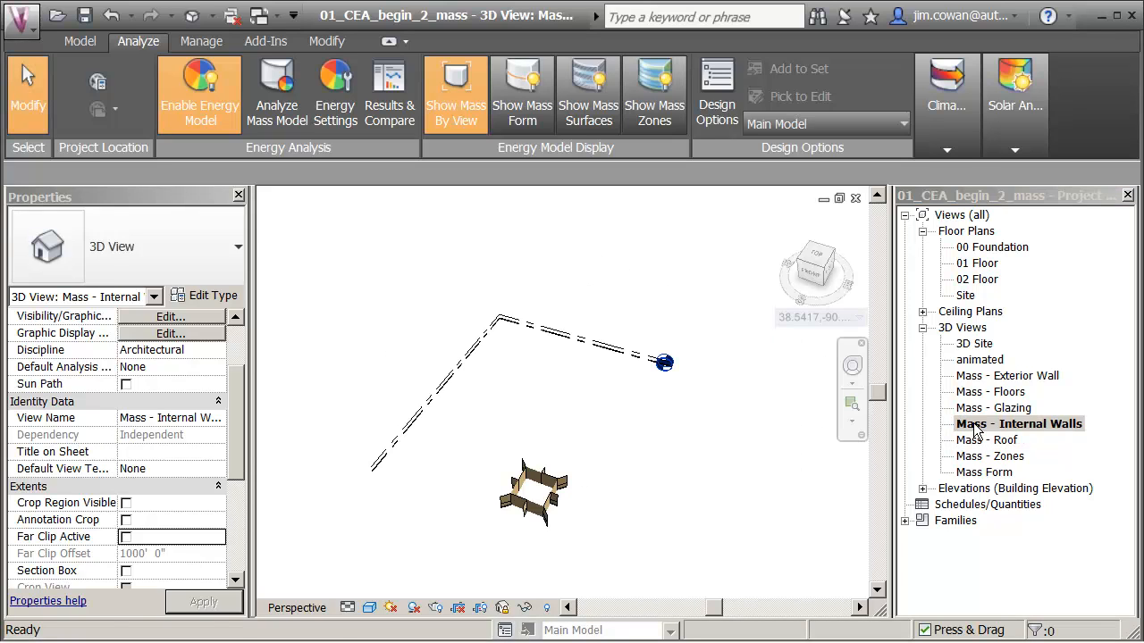
# - Examine the internal wall surfaces of the mass up close in the Mass - Internal Walls view
pyautogui.moveTo(644, 524); pyautogui.dragTo(635, 423, button='middle')
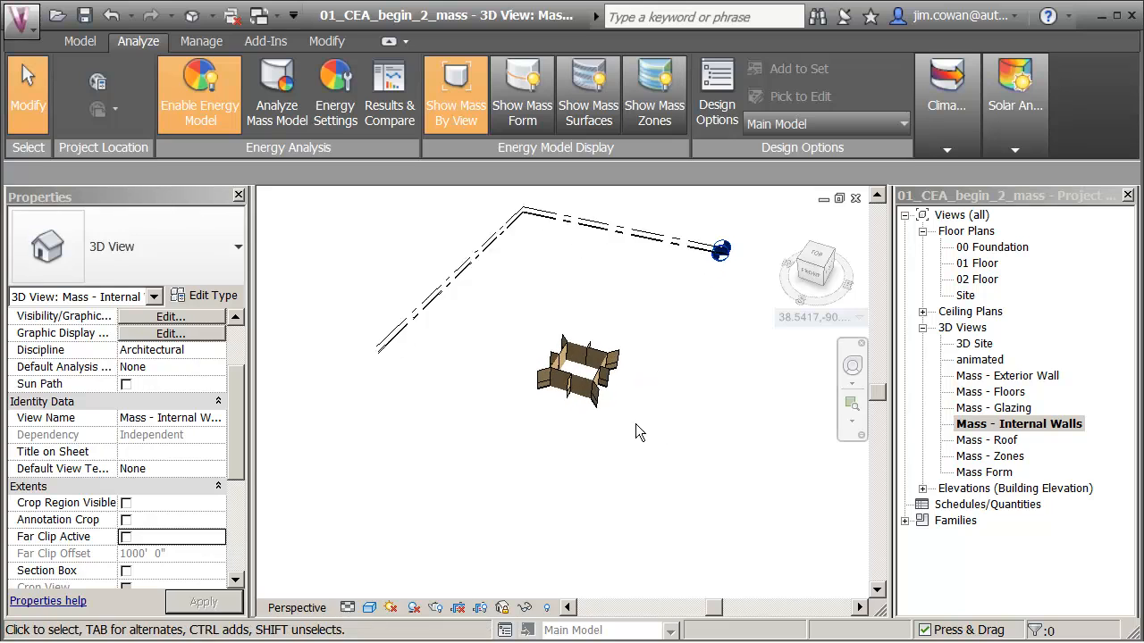
pyautogui.scroll(5, 635, 423)
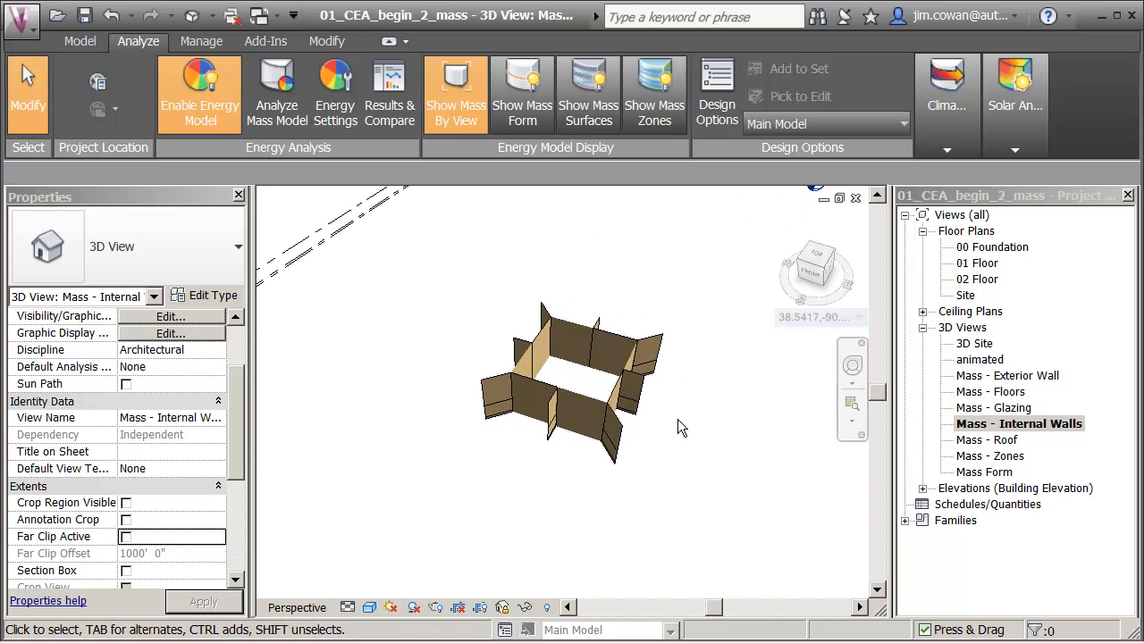
pyautogui.scroll(1, 677, 419)
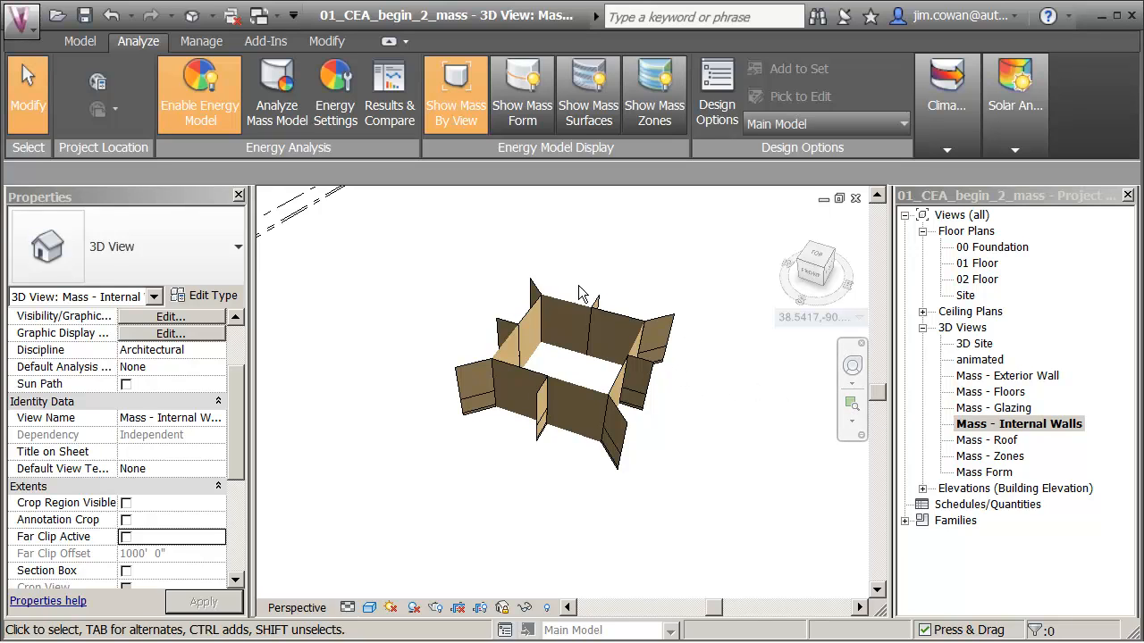
# - Open the Mass - Glazing 3D view and inspect the properties of an upper-floor glazing panel
pyautogui.doubleClick(997, 408)
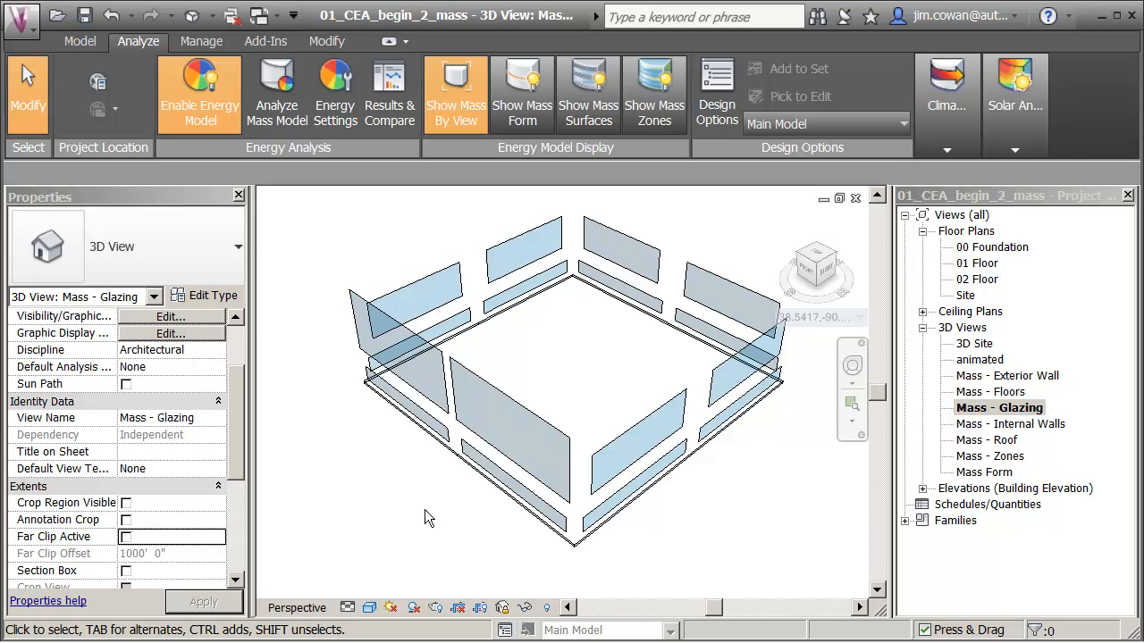
pyautogui.click(479, 385)
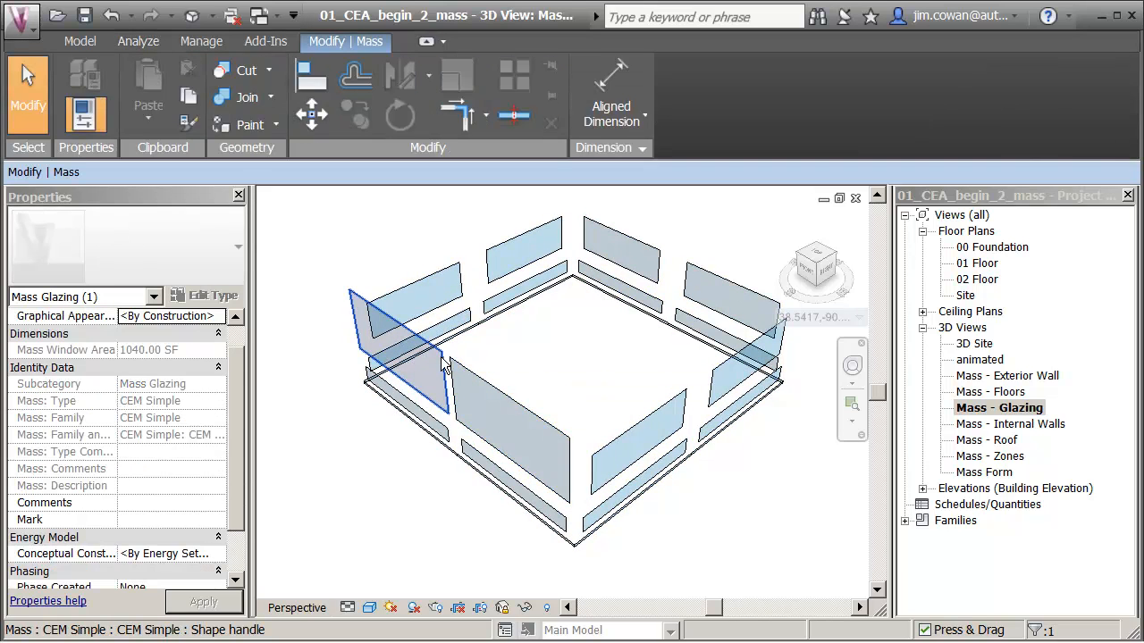
pyautogui.click(322, 359)
pyautogui.scroll(1, 321, 360)
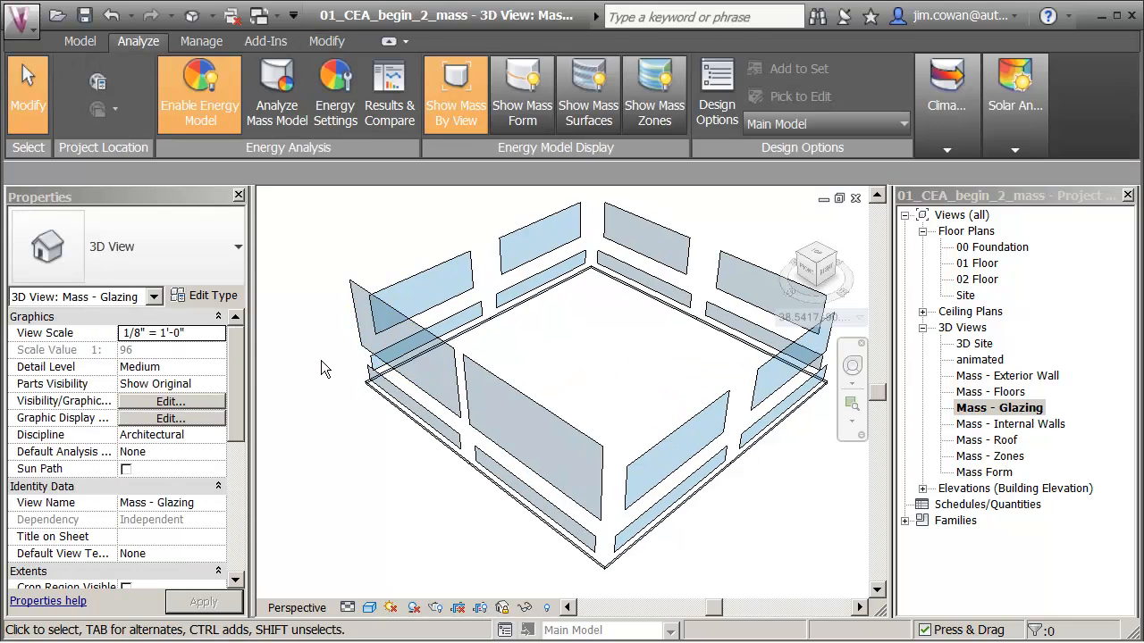
# - Set the conceptual construction of the leftmost upper-floor glazing panel on the front-left facade to Double Pane - Tinted
pyautogui.press('Tab')
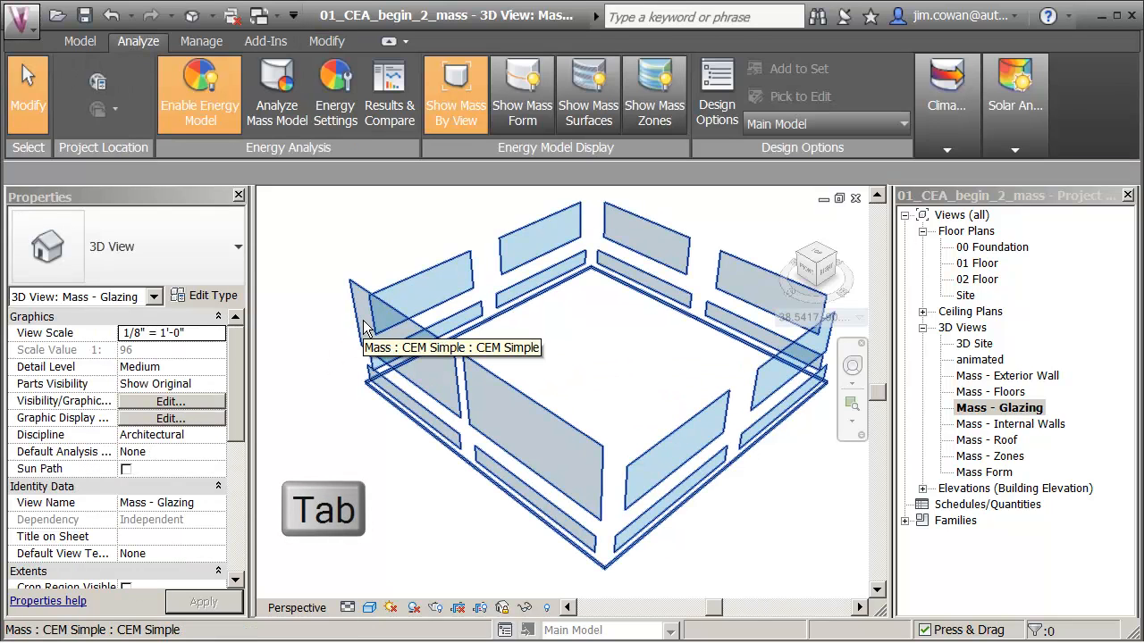
pyautogui.press('Tab')
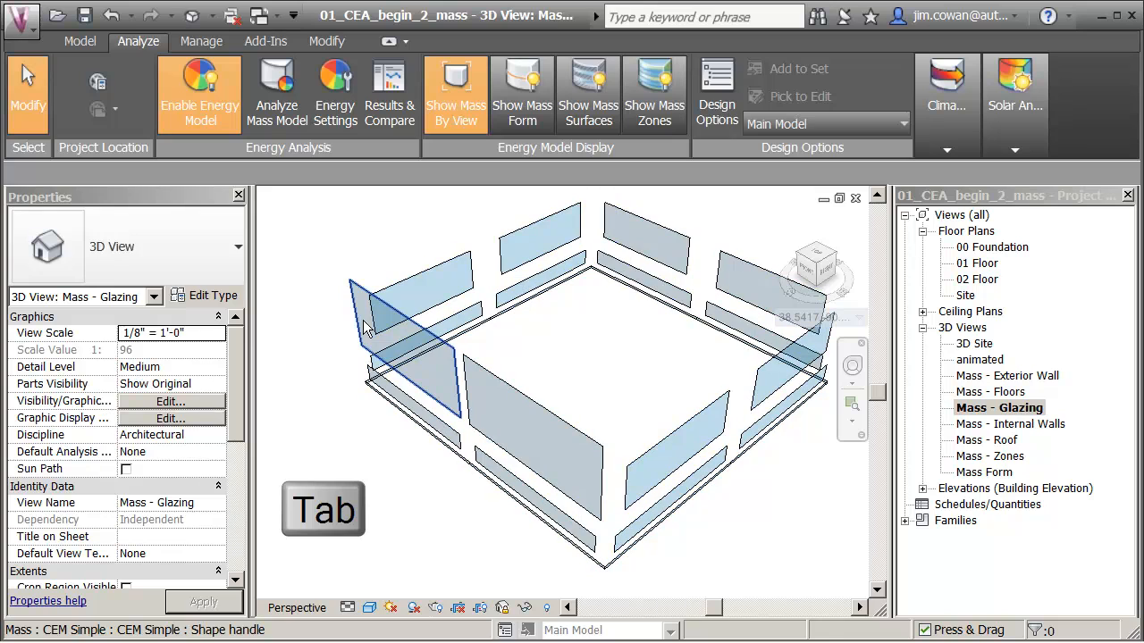
pyautogui.click(363, 329)
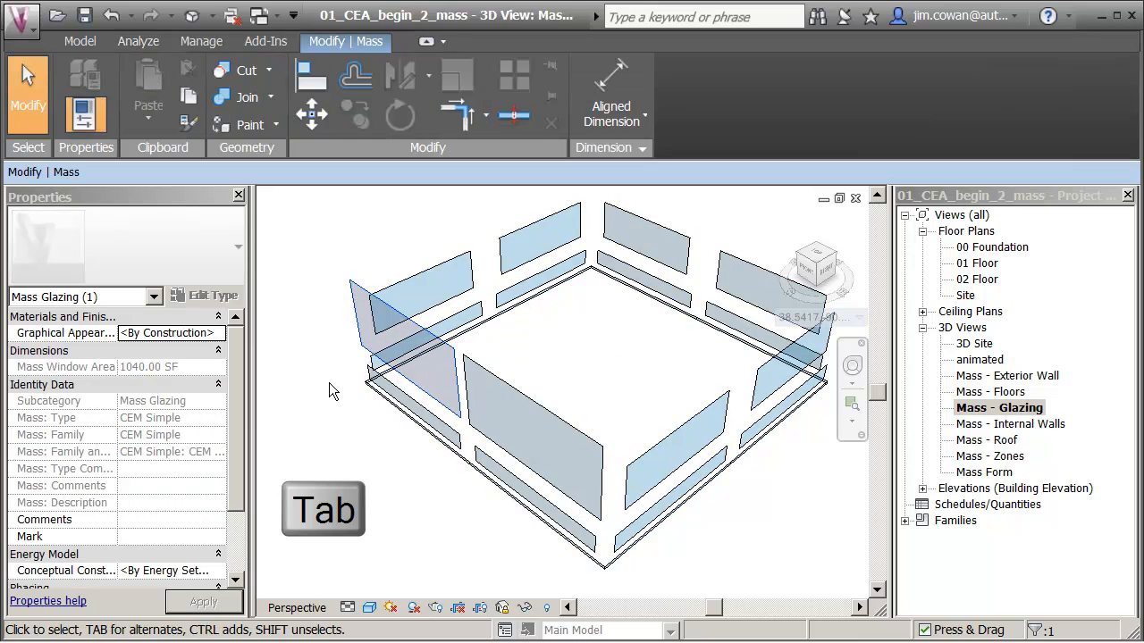
pyautogui.moveTo(236, 484); pyautogui.dragTo(235, 558)
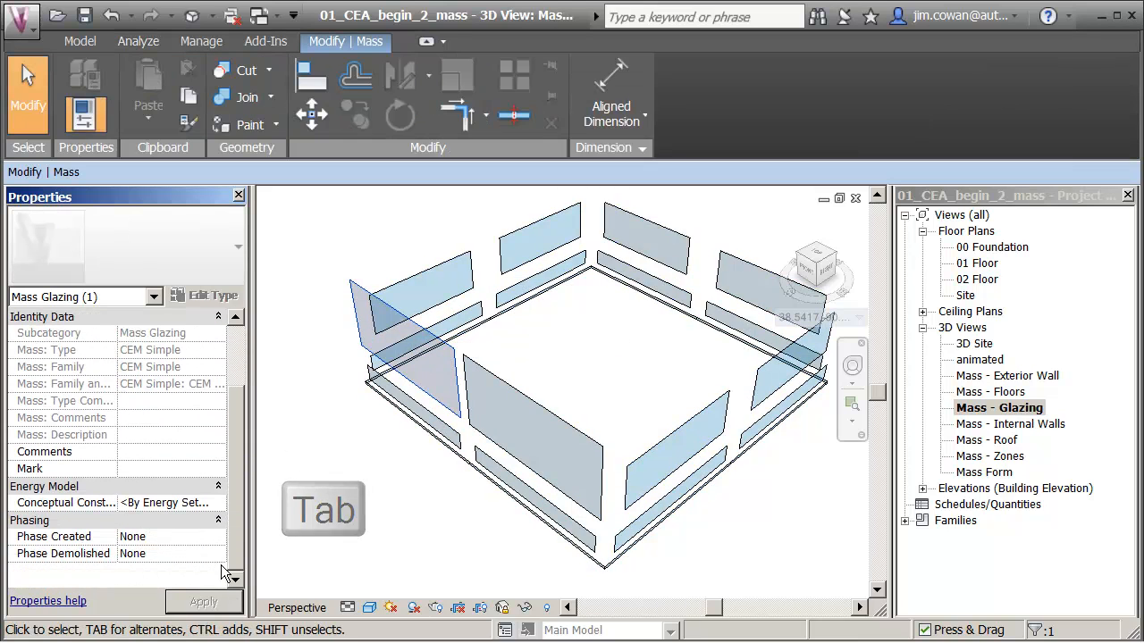
pyautogui.click(218, 503)
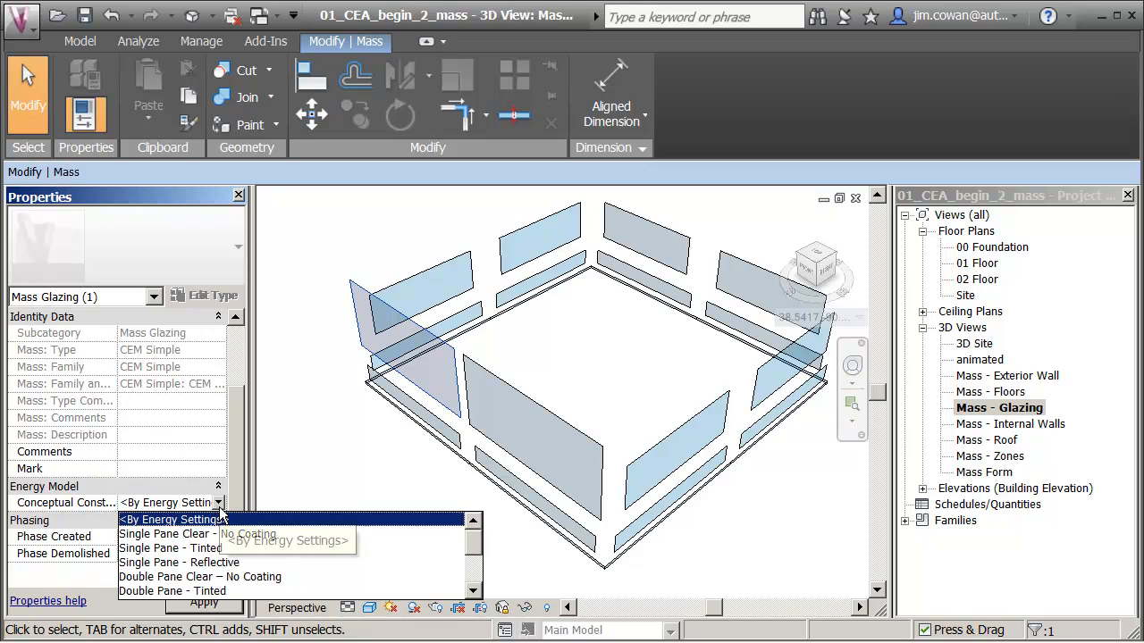
pyautogui.click(277, 587)
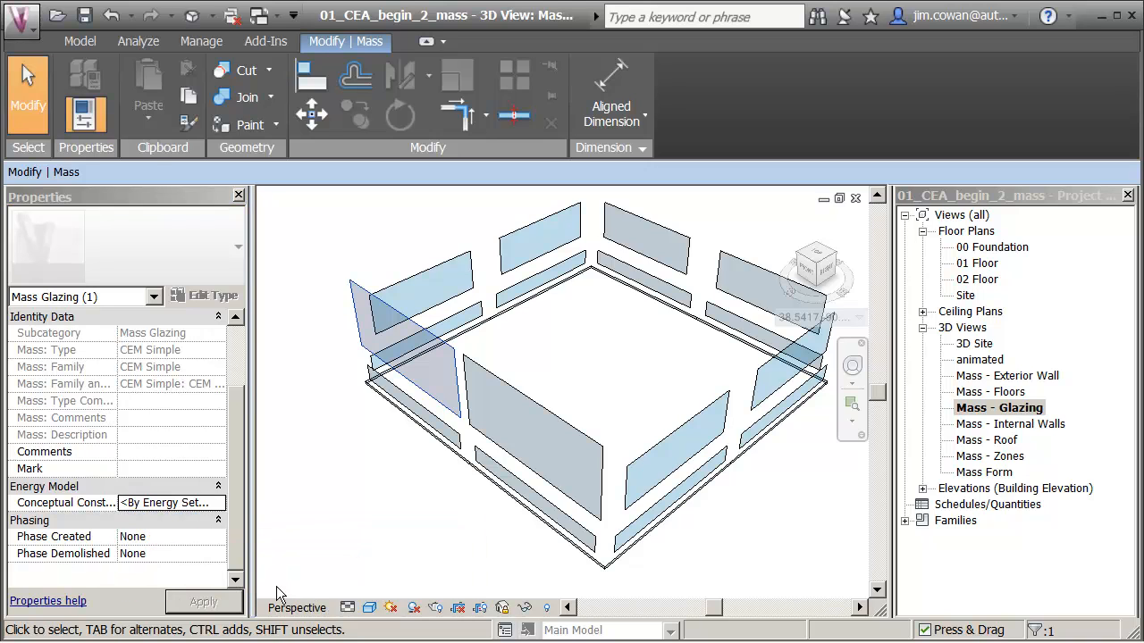
pyautogui.click(219, 503)
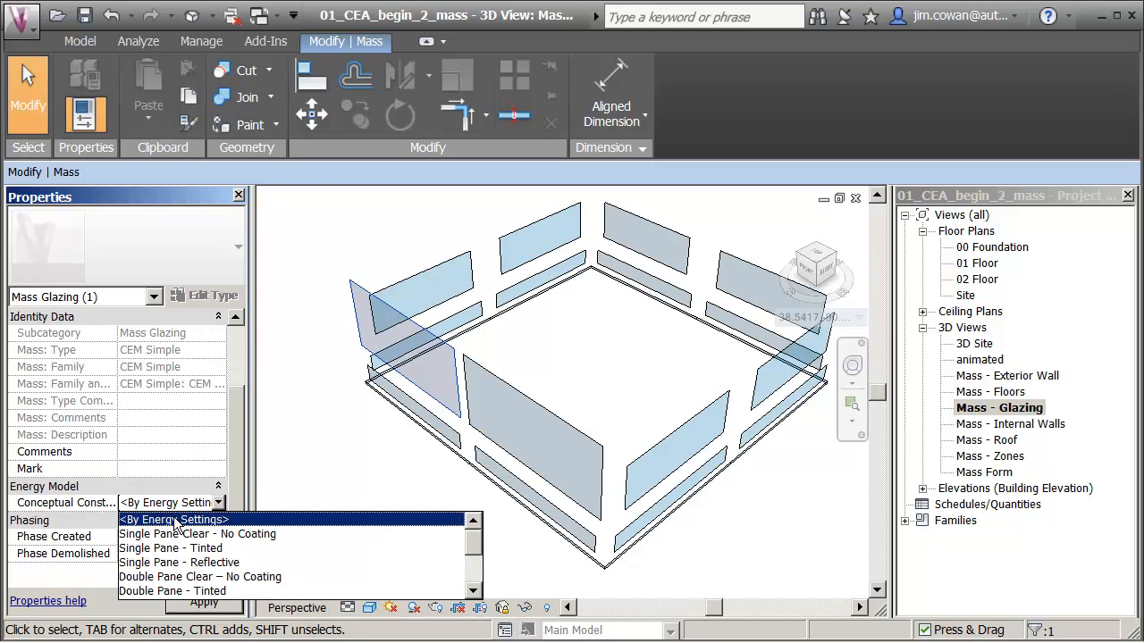
pyautogui.click(155, 591)
pyautogui.click(365, 496)
# - Set the conceptual construction of the other upper-floor glazing panel on the front-left facade to Double Pane - Tinted
pyautogui.press('Tab')
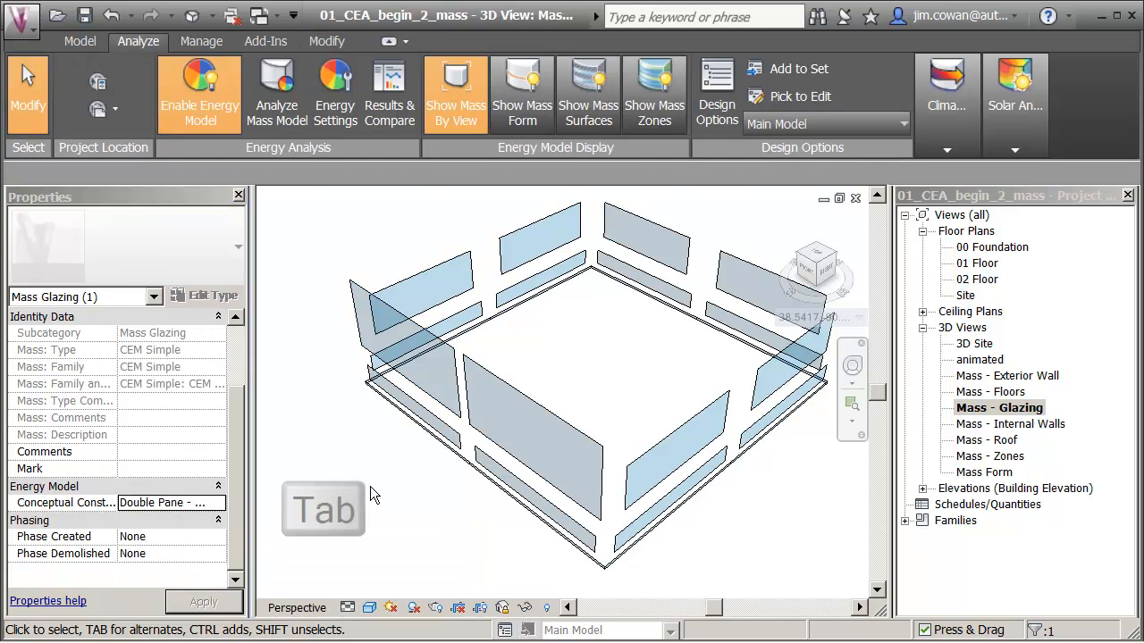
pyautogui.press('Tab')
pyautogui.click(492, 383)
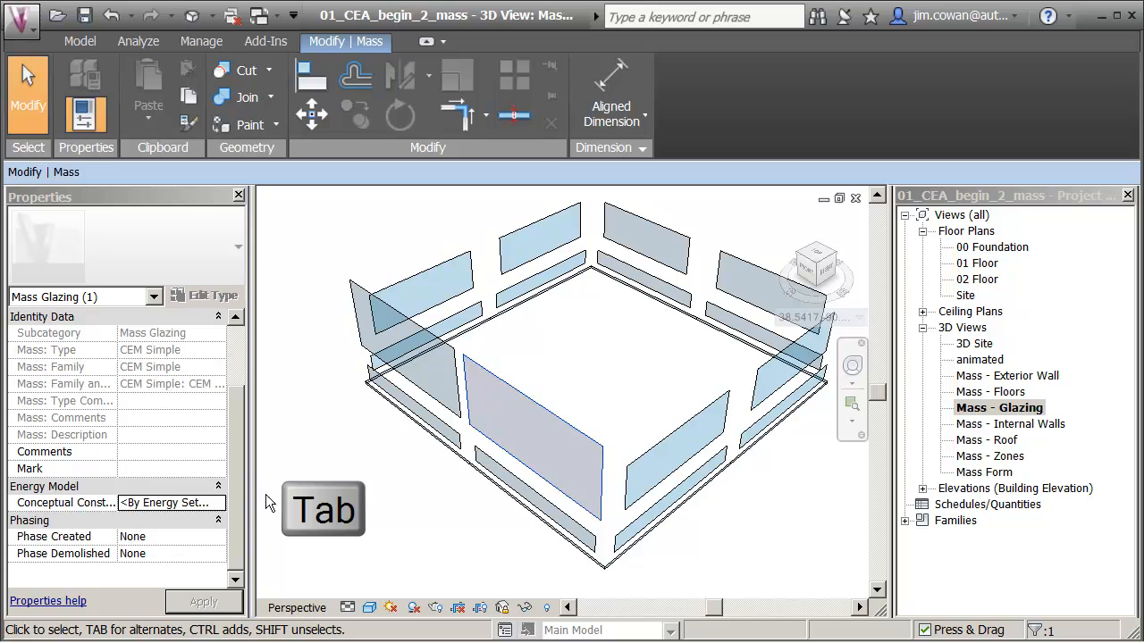
pyautogui.click(218, 503)
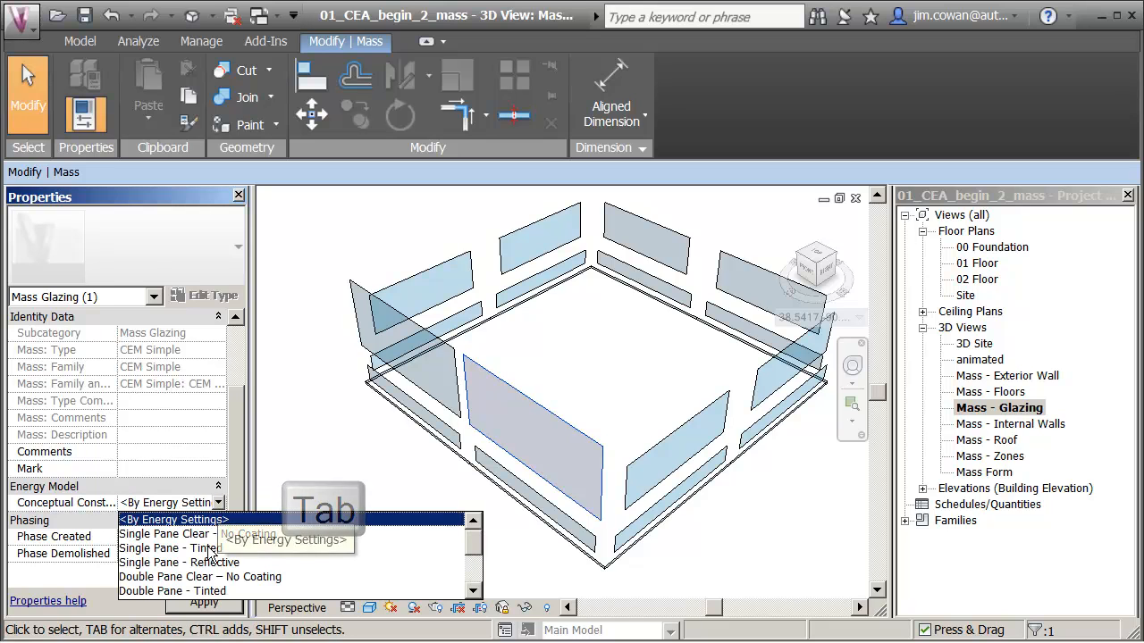
pyautogui.click(192, 591)
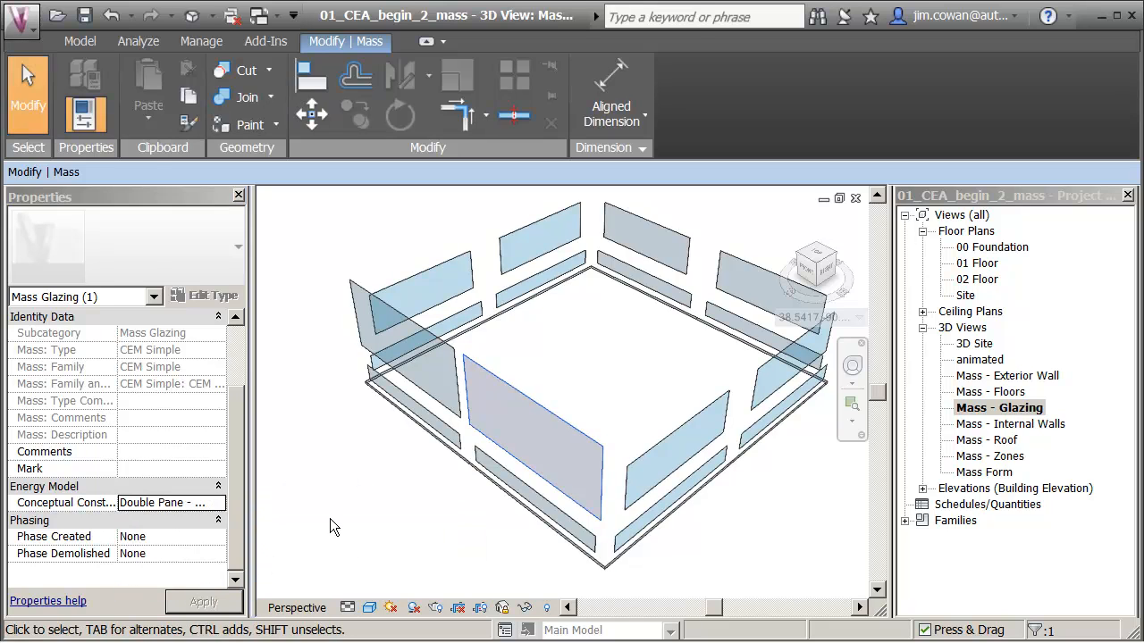
pyautogui.click(329, 518)
pyautogui.scroll(-2, 370, 498)
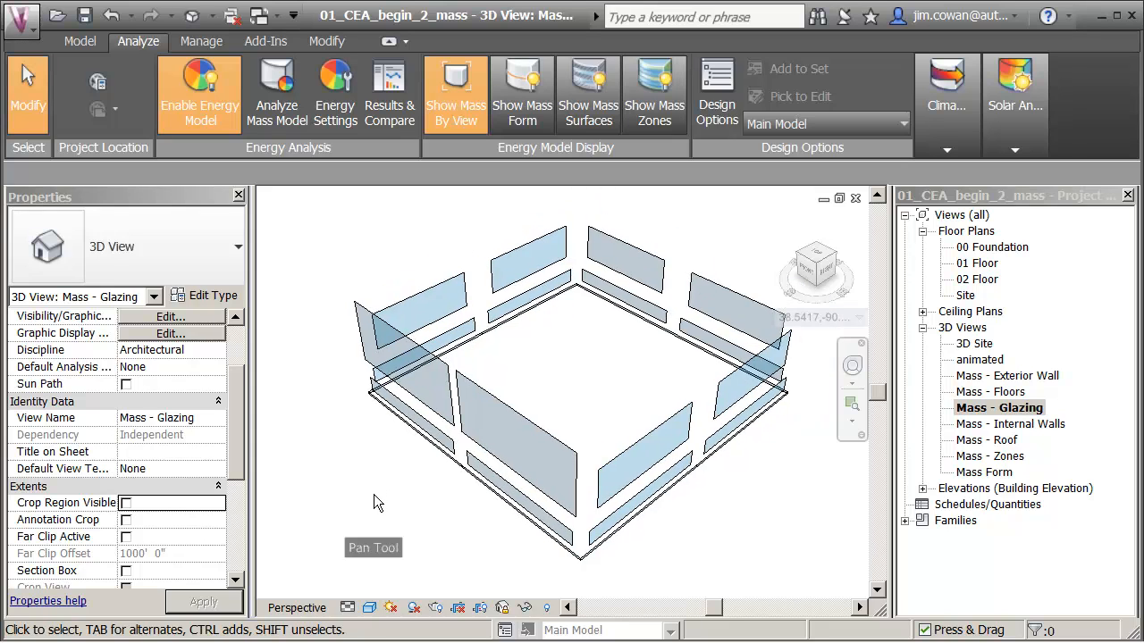
# - Run the mass model energy analysis from the Mass - Zones 3D view under the analysis name "detailed"
pyautogui.doubleClick(984, 456)
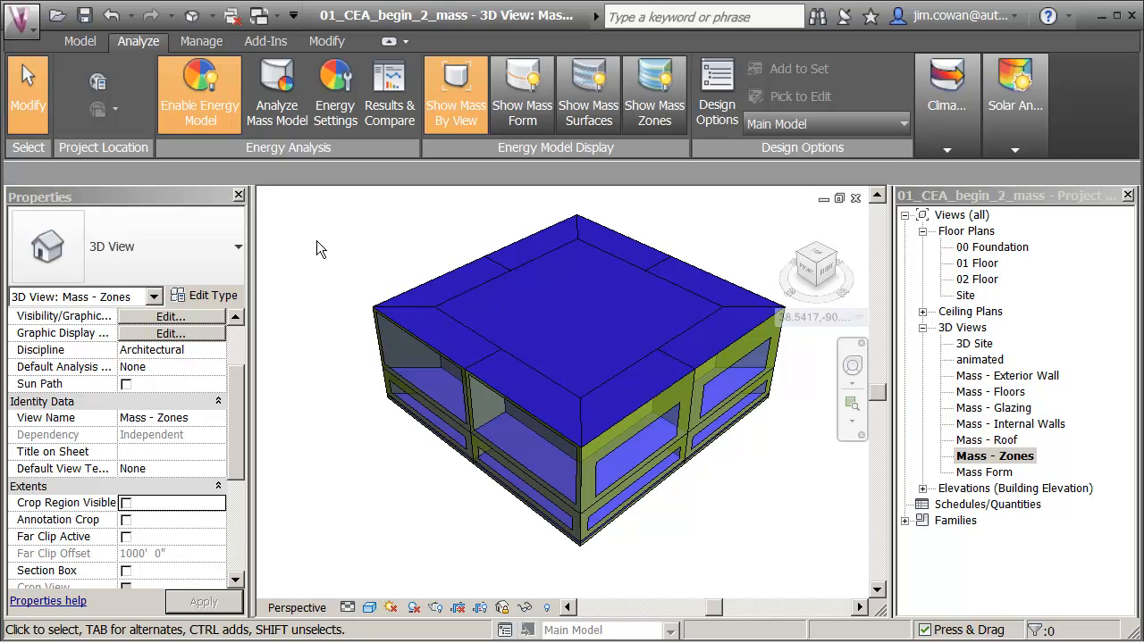
pyautogui.click(290, 117)
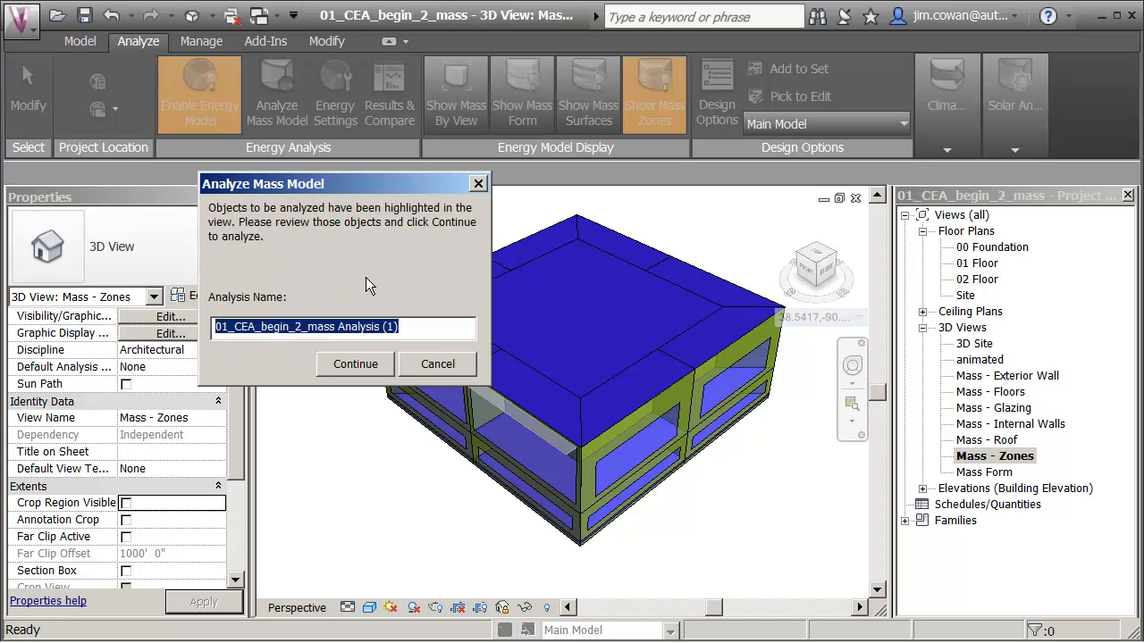
pyautogui.write('detailed')
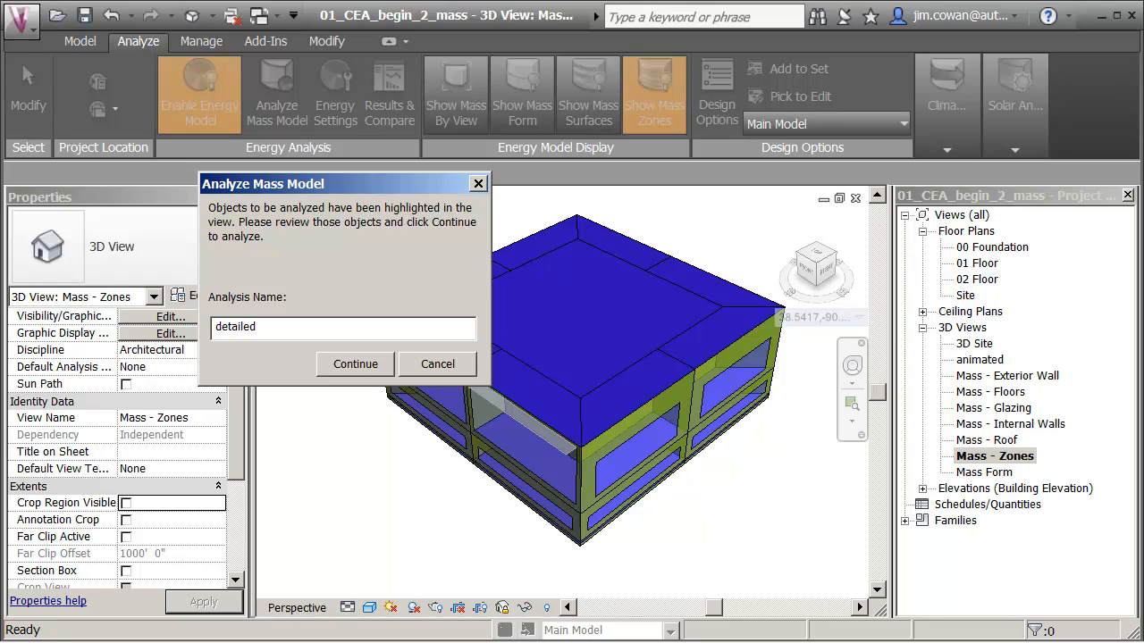
pyautogui.click(364, 368)
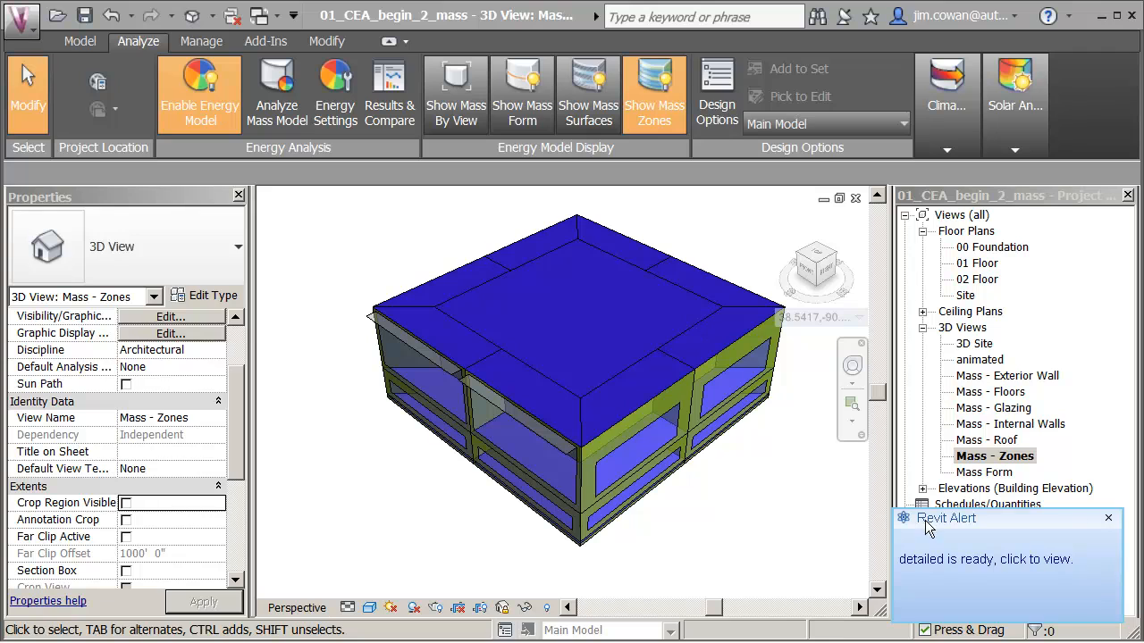
# - Open the detailed analysis results and examine the mass image, energy use, life cycle costs and carbon emissions
pyautogui.click(938, 565)
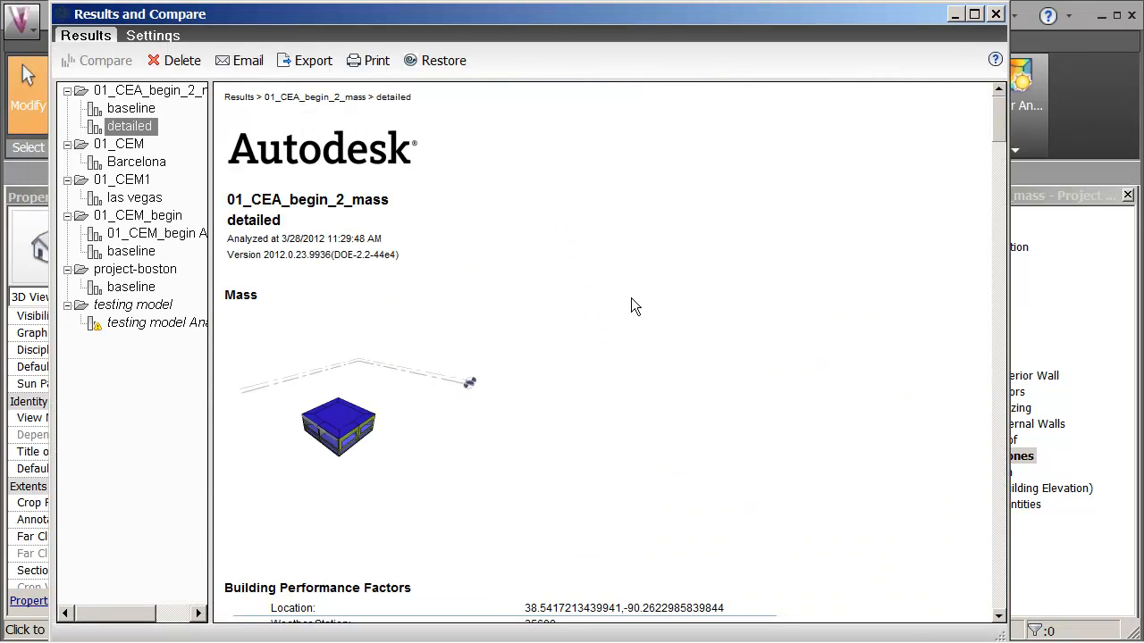
pyautogui.click(369, 427)
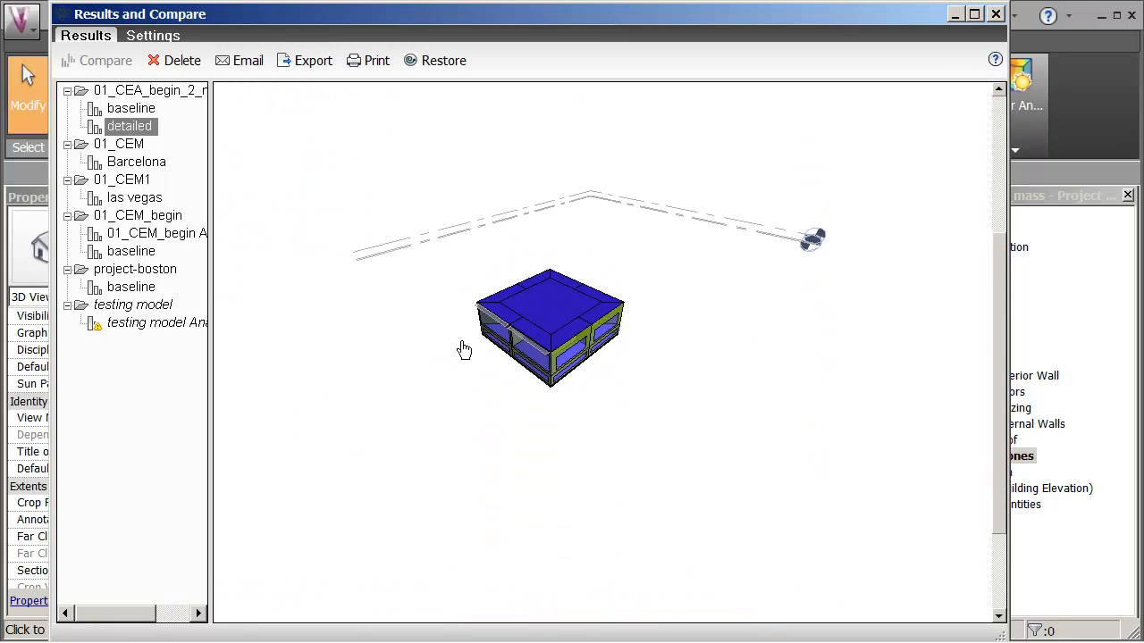
pyautogui.click(465, 348)
pyautogui.scroll(-3, 470, 325)
pyautogui.scroll(-6, 470, 323)
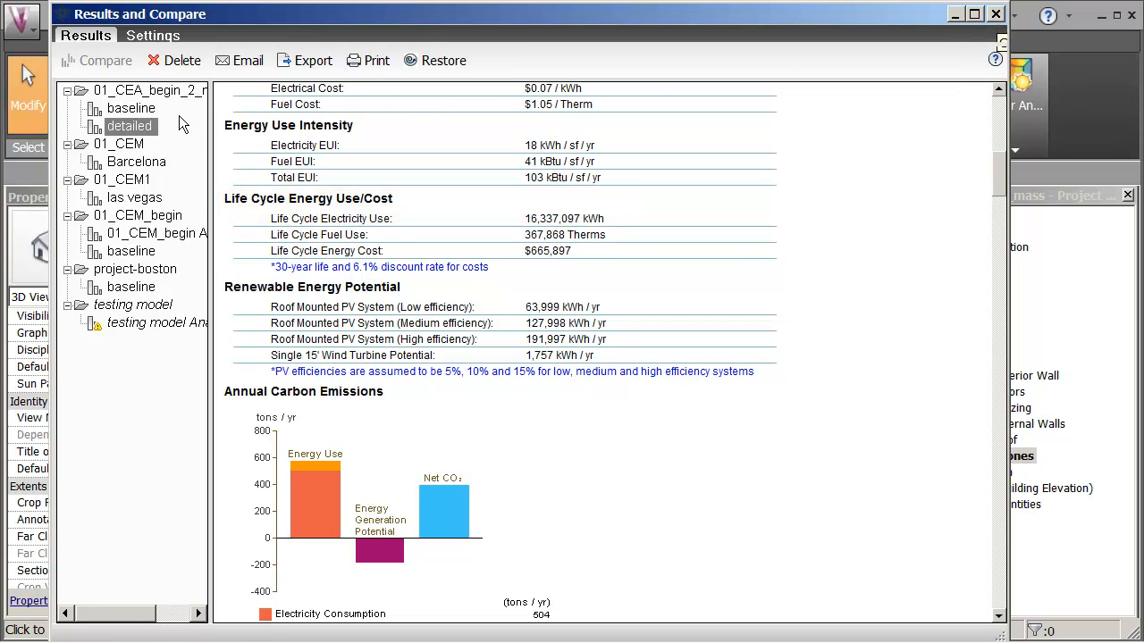
# - Create a comparison report of the baseline and detailed analyses of 01_CEA_begin_2_mass
pyautogui.click(143, 109)
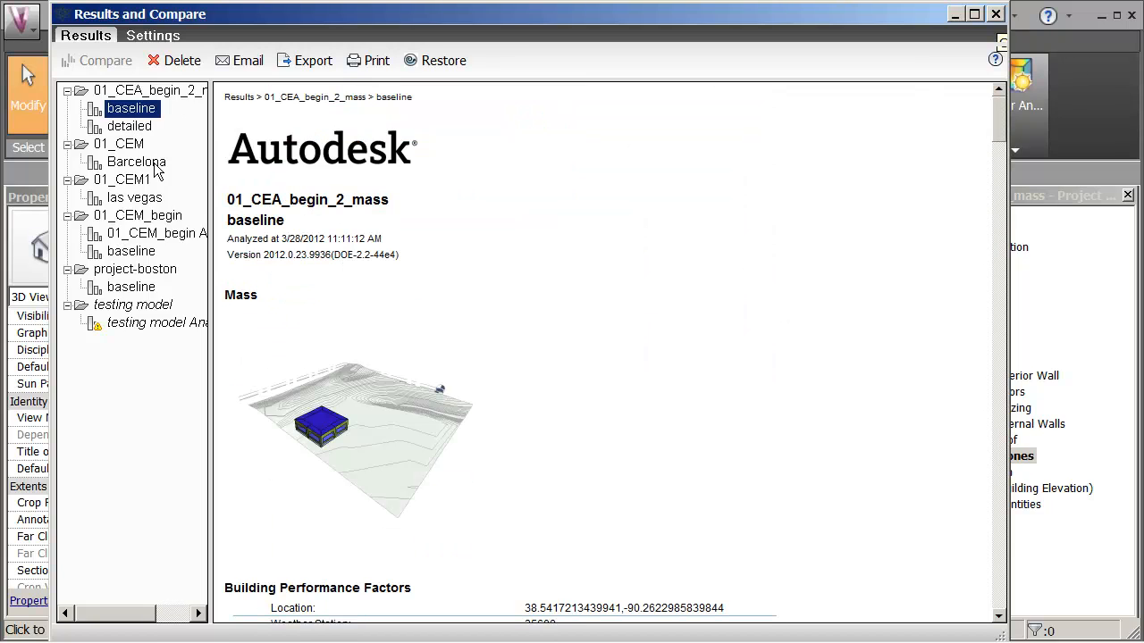
pyautogui.keyDown('ctrl'); pyautogui.click(118, 128); pyautogui.keyUp('ctrl')
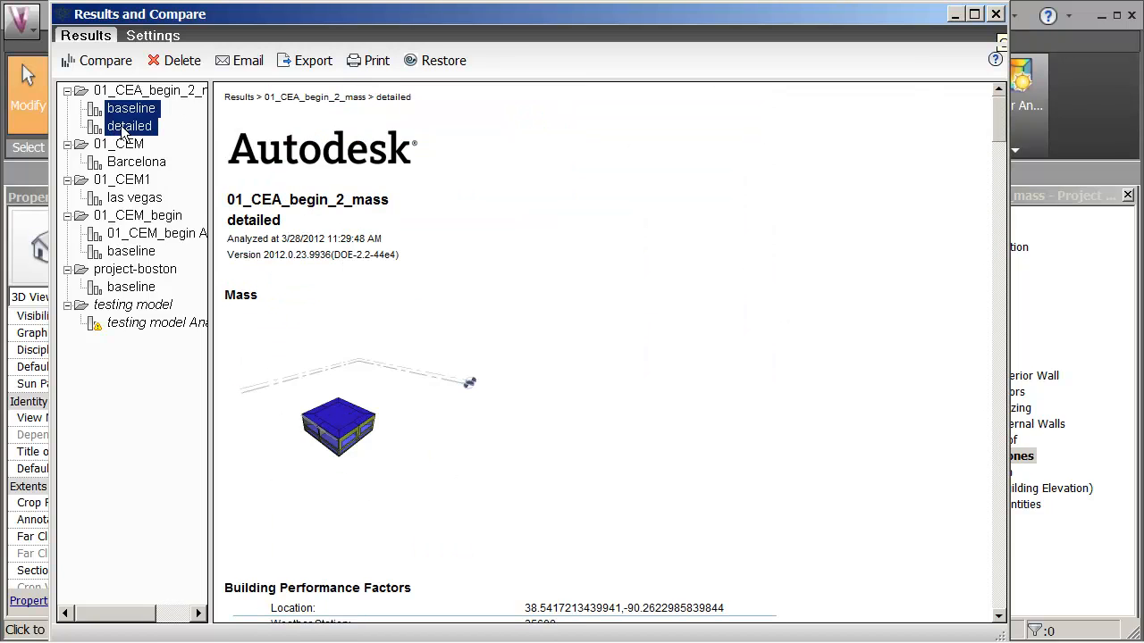
pyautogui.click(121, 67)
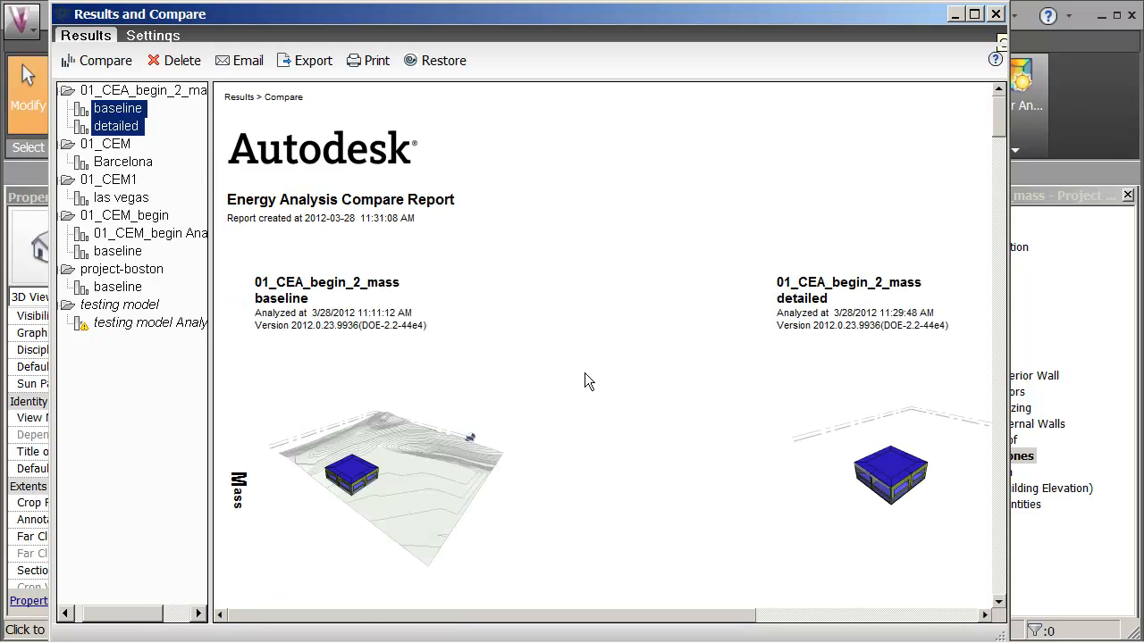
# - Compare the baseline and detailed building performance factors, energy use intensity and life cycle energy figures in the widened report window
pyautogui.scroll(-6, 585, 366)
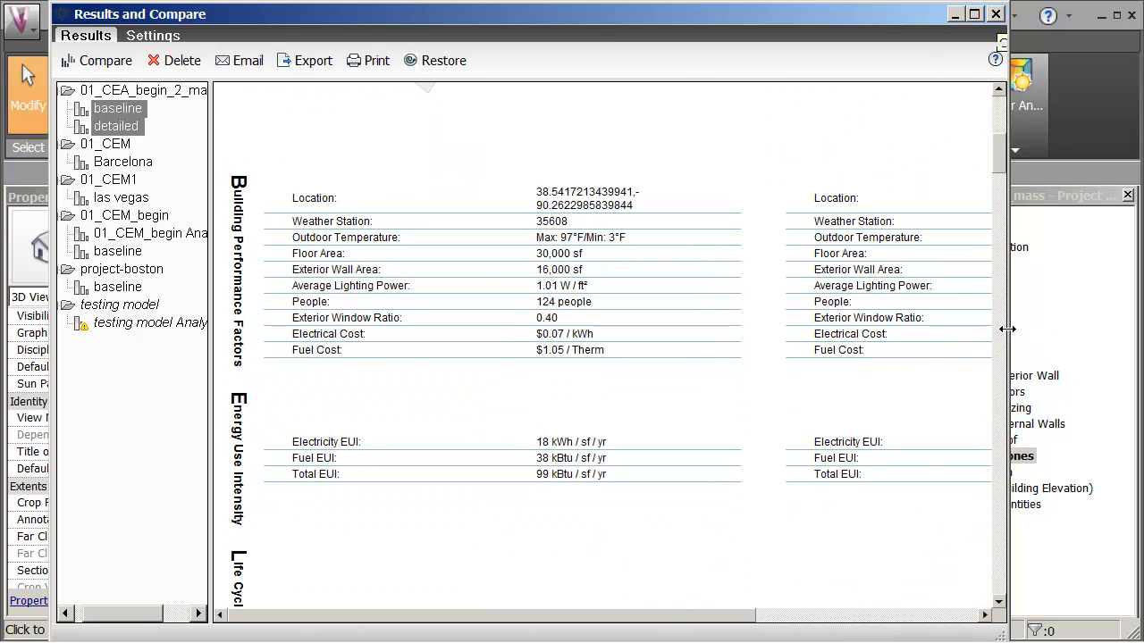
pyautogui.moveTo(1007, 329); pyautogui.dragTo(1086, 330)
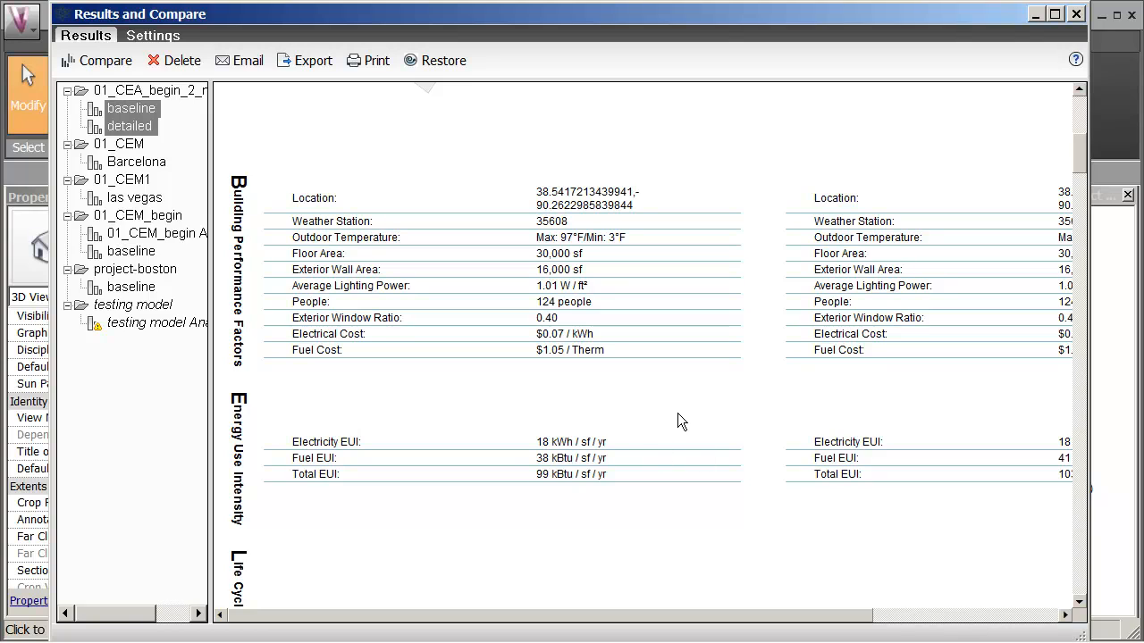
pyautogui.moveTo(607, 613); pyautogui.dragTo(657, 614)
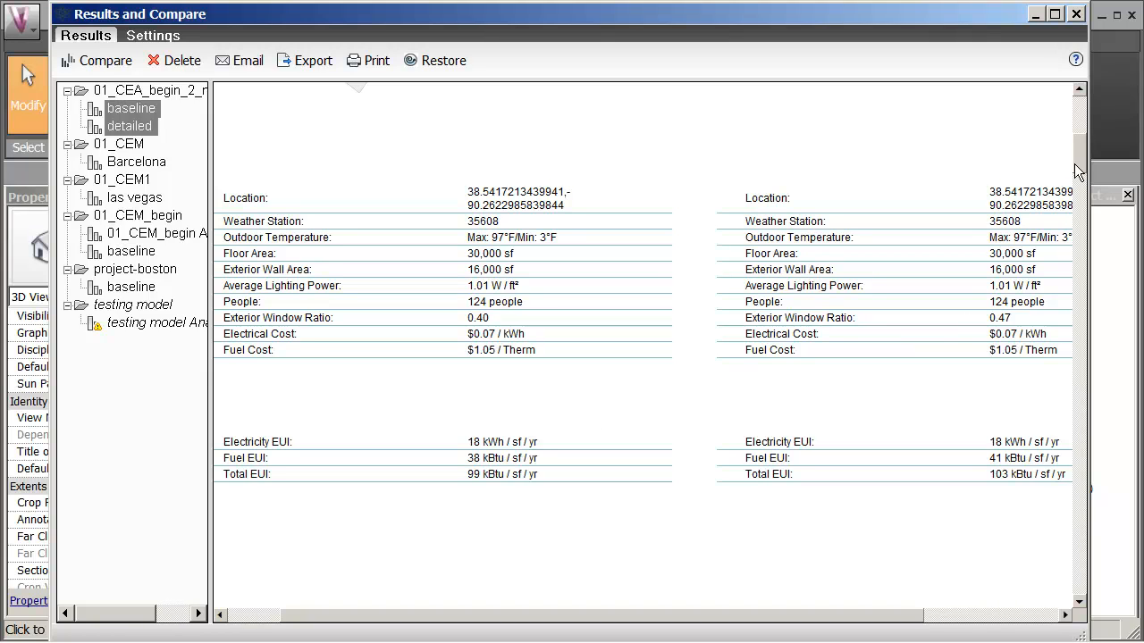
pyautogui.scroll(-5, 1077, 174)
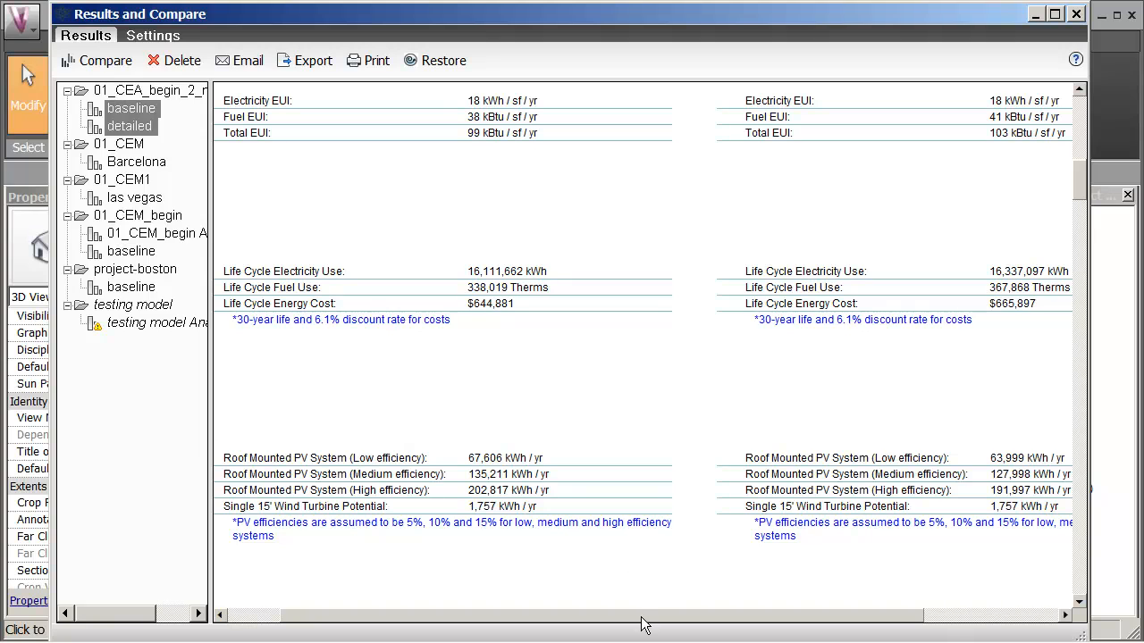
pyautogui.moveTo(641, 616); pyautogui.dragTo(678, 600)
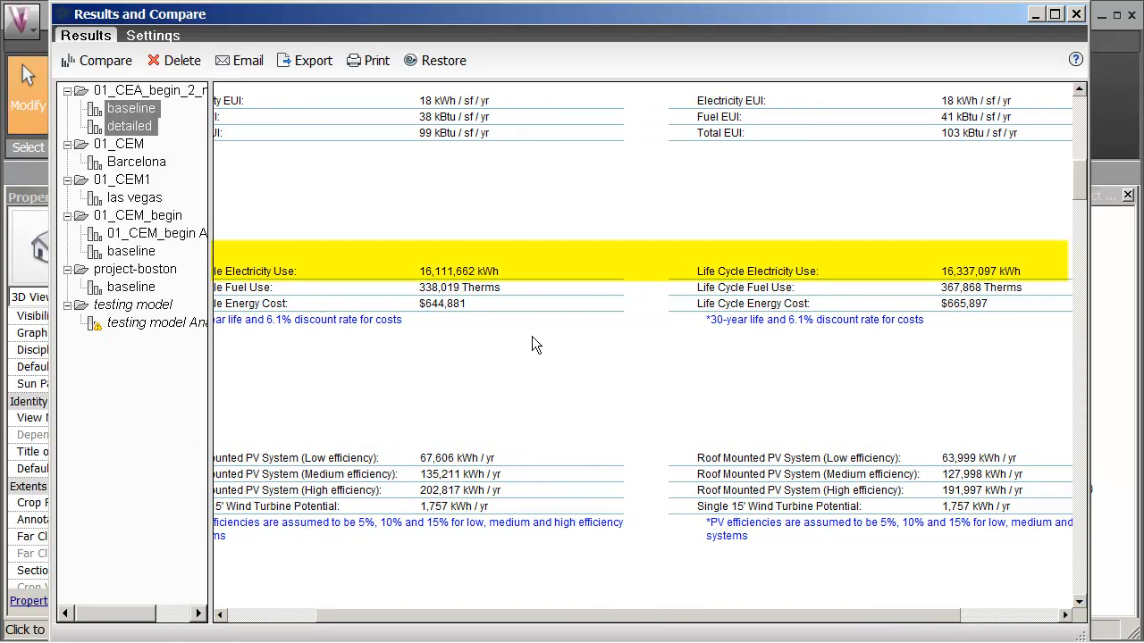